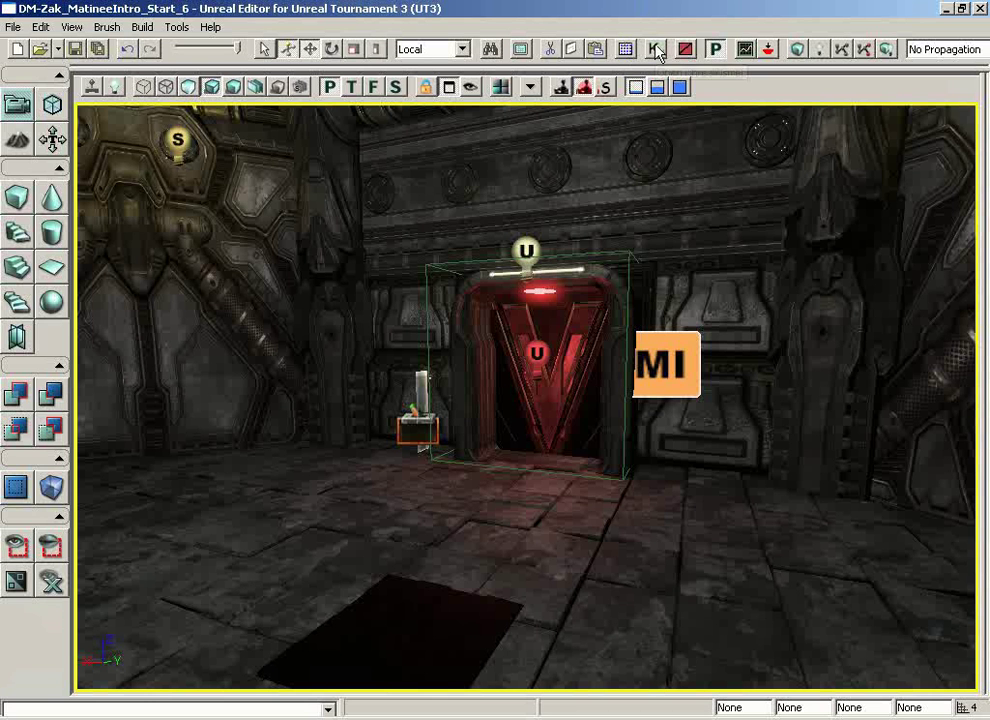
Step: Open the DoorSequence's Matinee from Kismet for editing and minimise the Kismet window
left_click(655, 49)
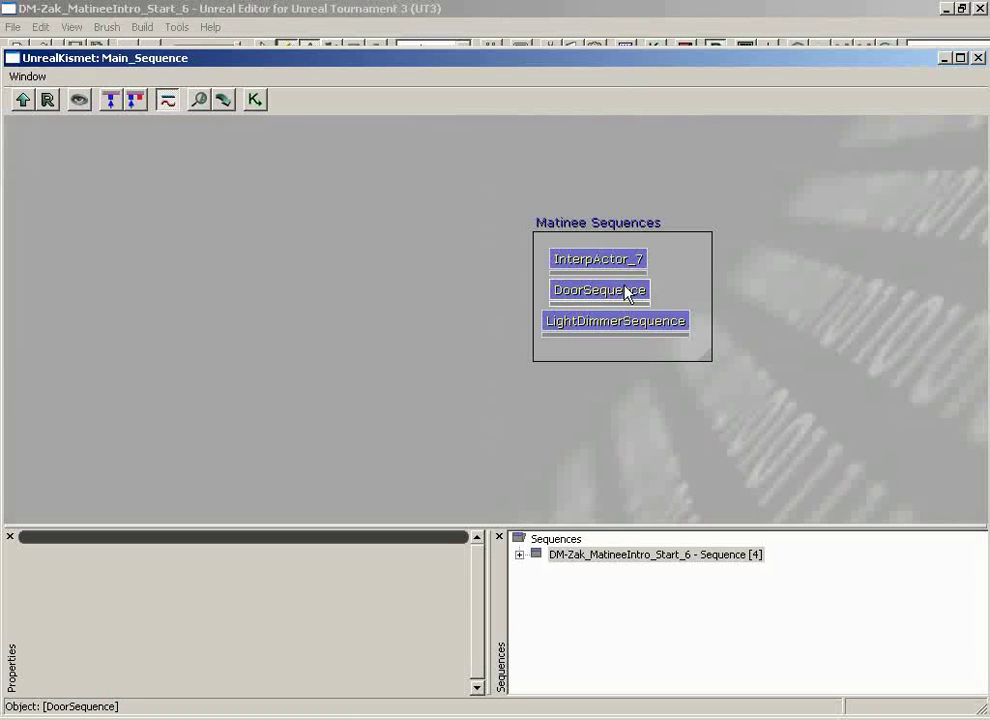
double_click(609, 292)
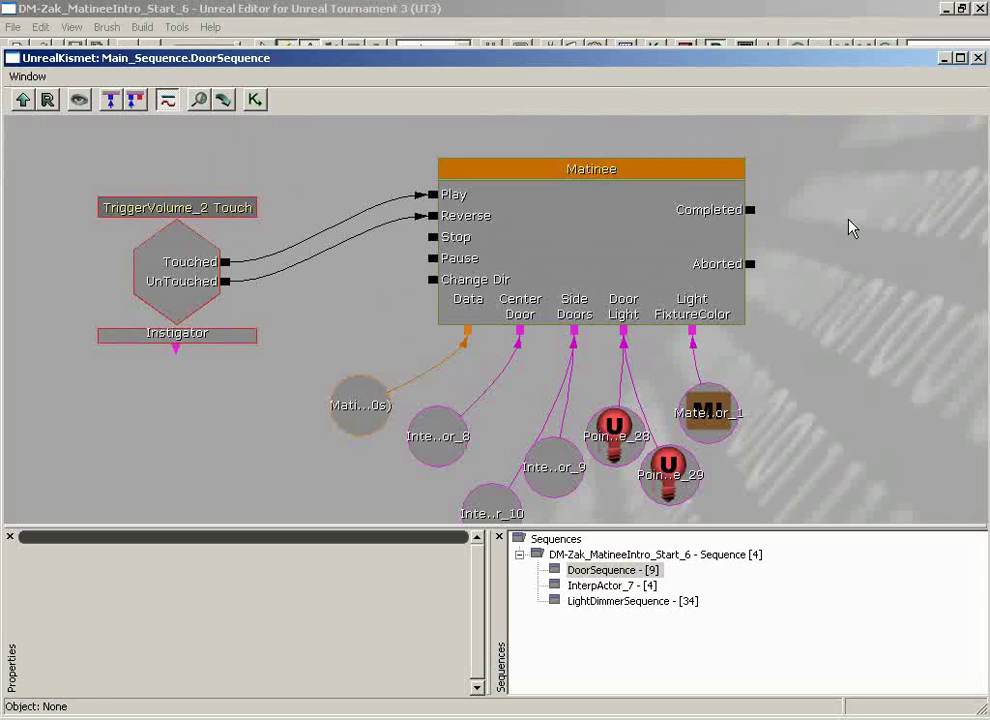
double_click(654, 250)
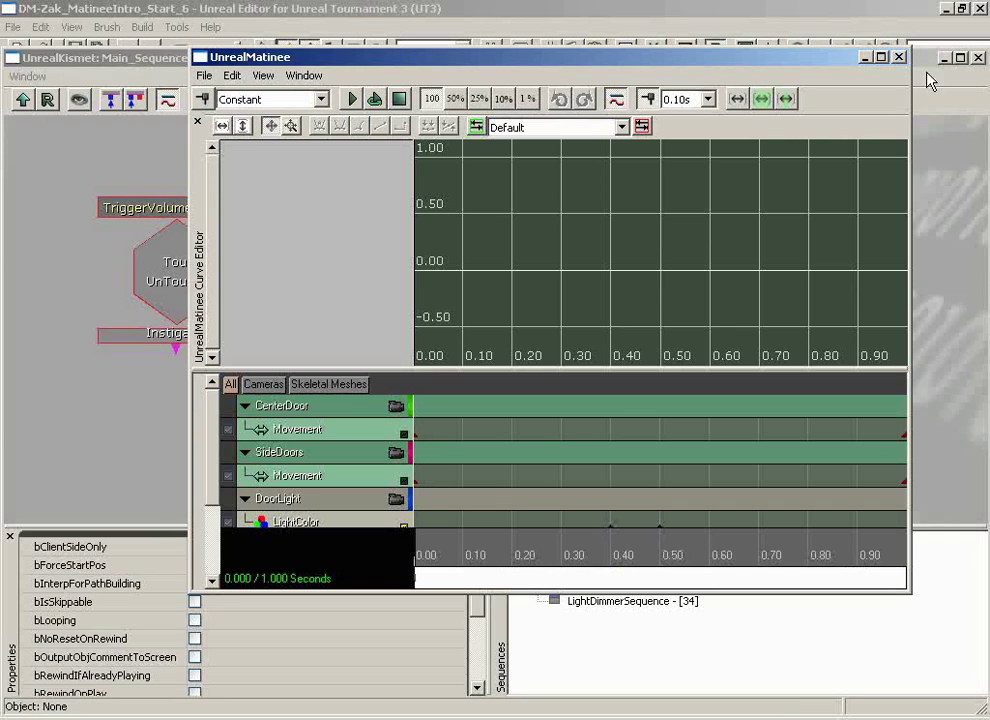
left_click(944, 59)
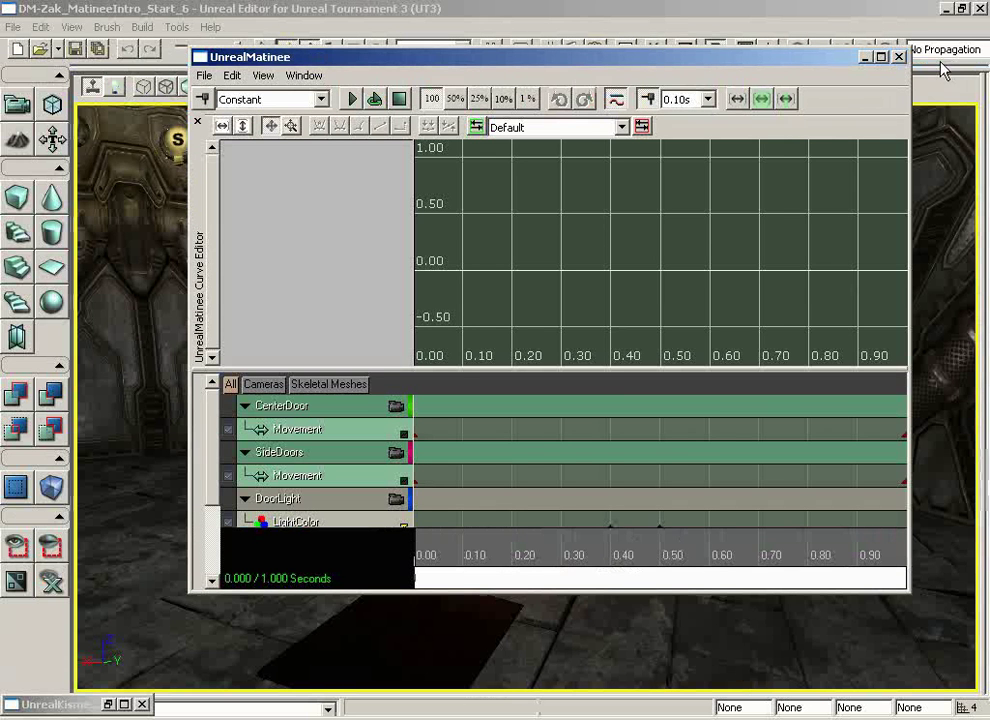
Step: Clear the actor selection in the level and hide the Matinee curve editor
left_click(41, 27)
left_click(60, 304)
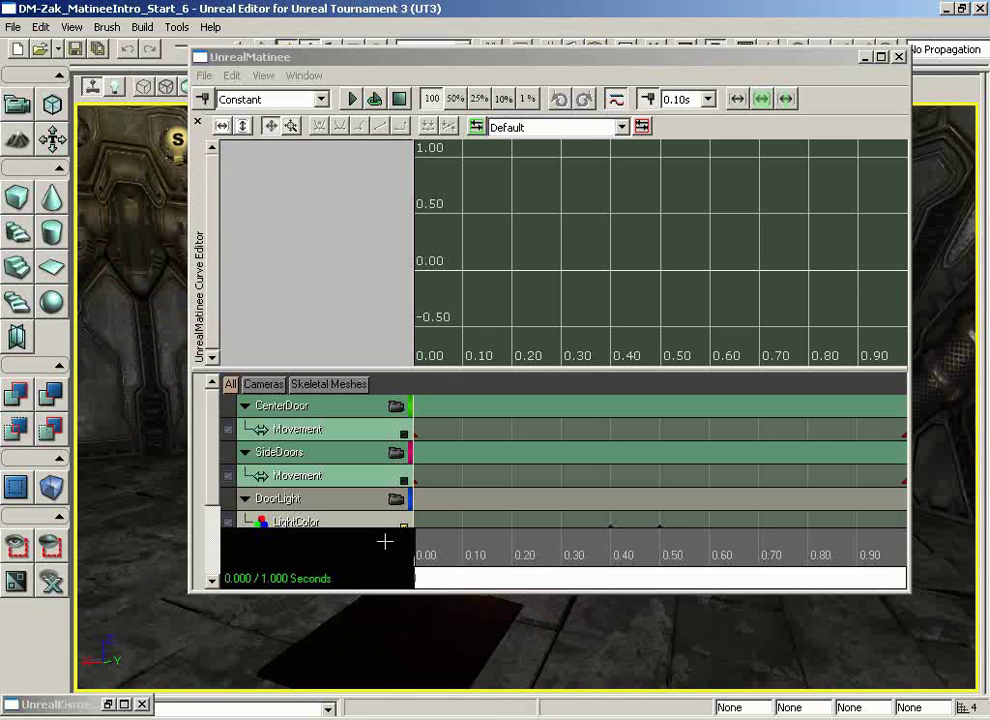
left_click(616, 99)
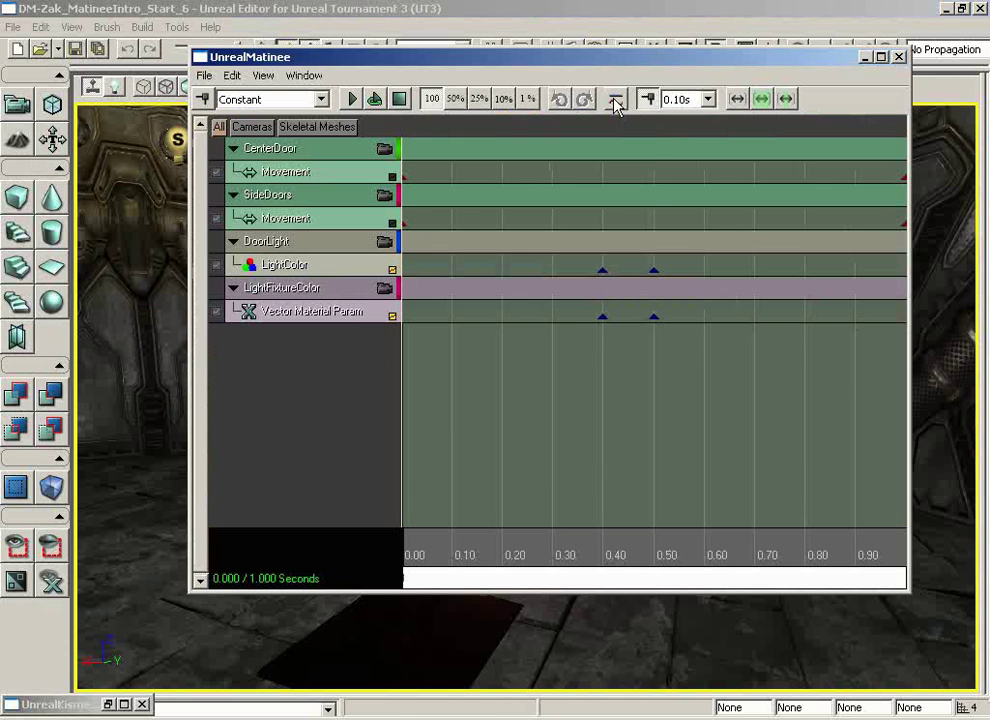
Step: Add a new empty group named Events below the LightFixtureColor group in Matinee
right_click(271, 340)
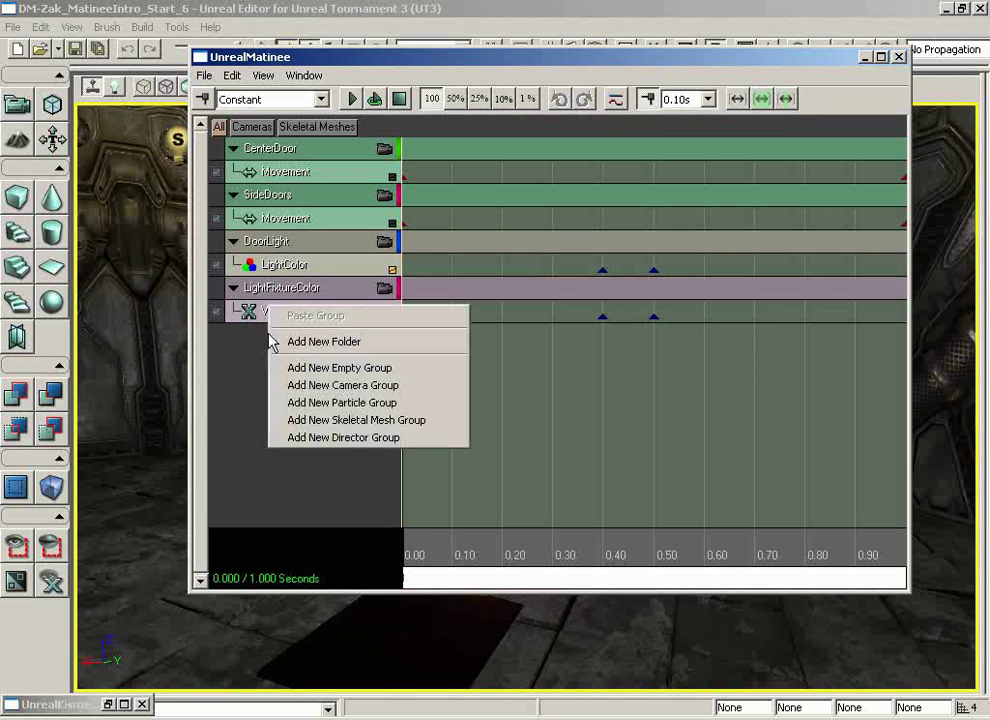
left_click(285, 368)
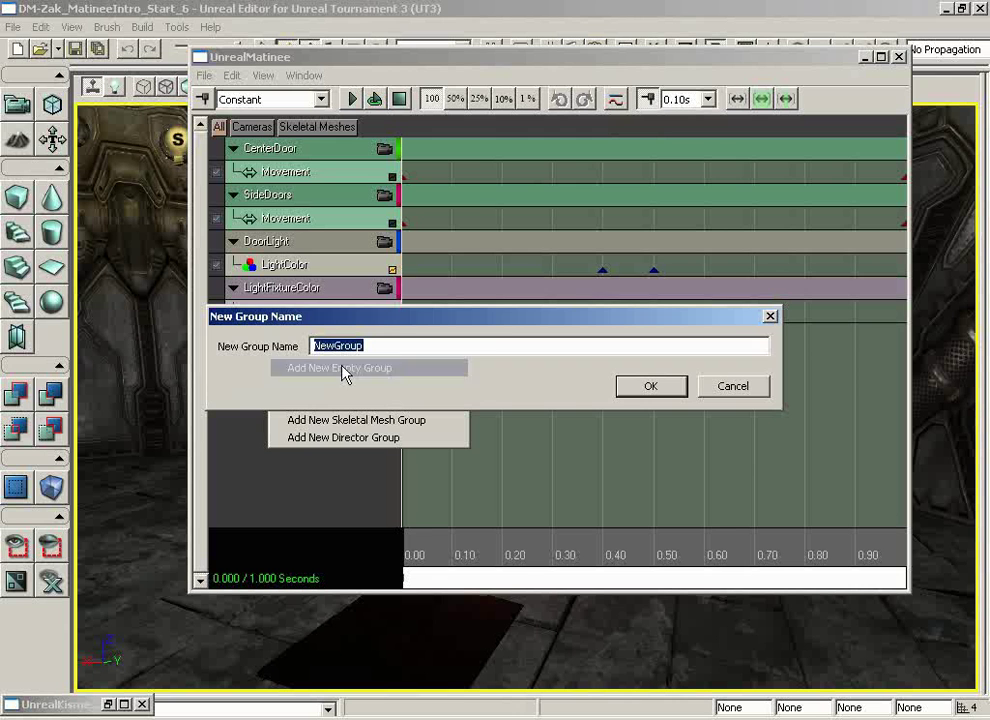
type("Events")
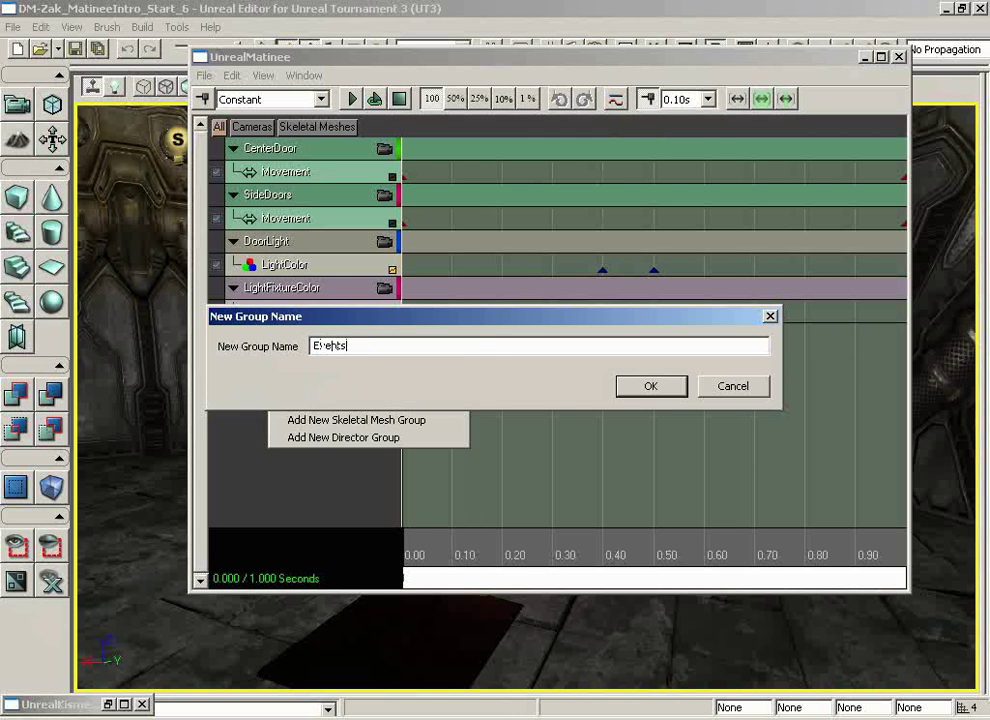
key("Return")
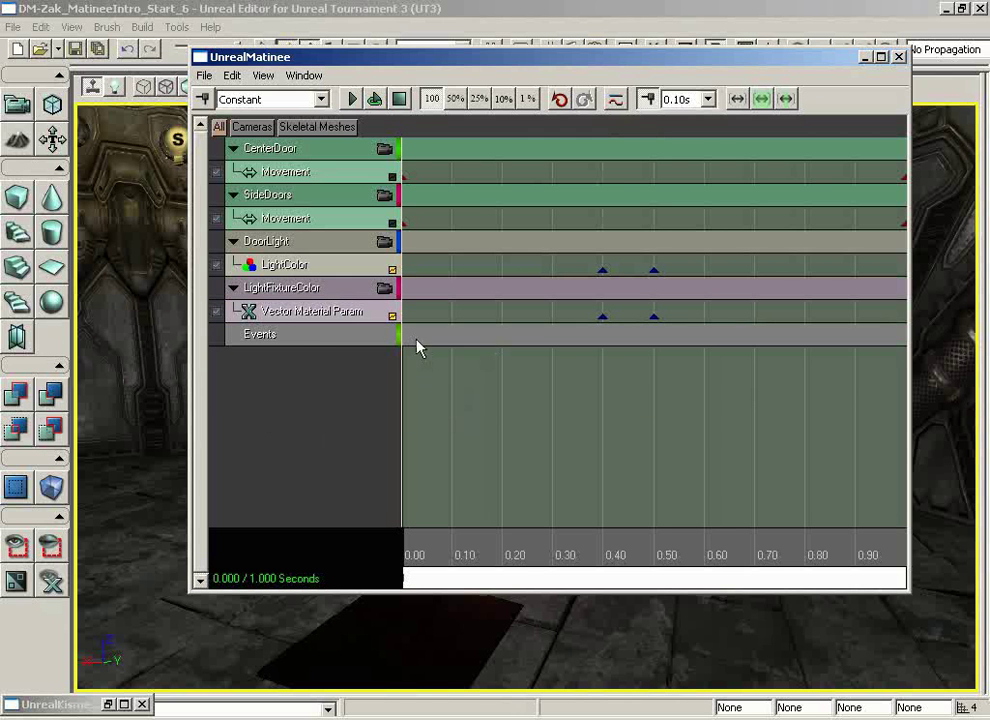
Step: Add an event track to the Events group
left_click(294, 343)
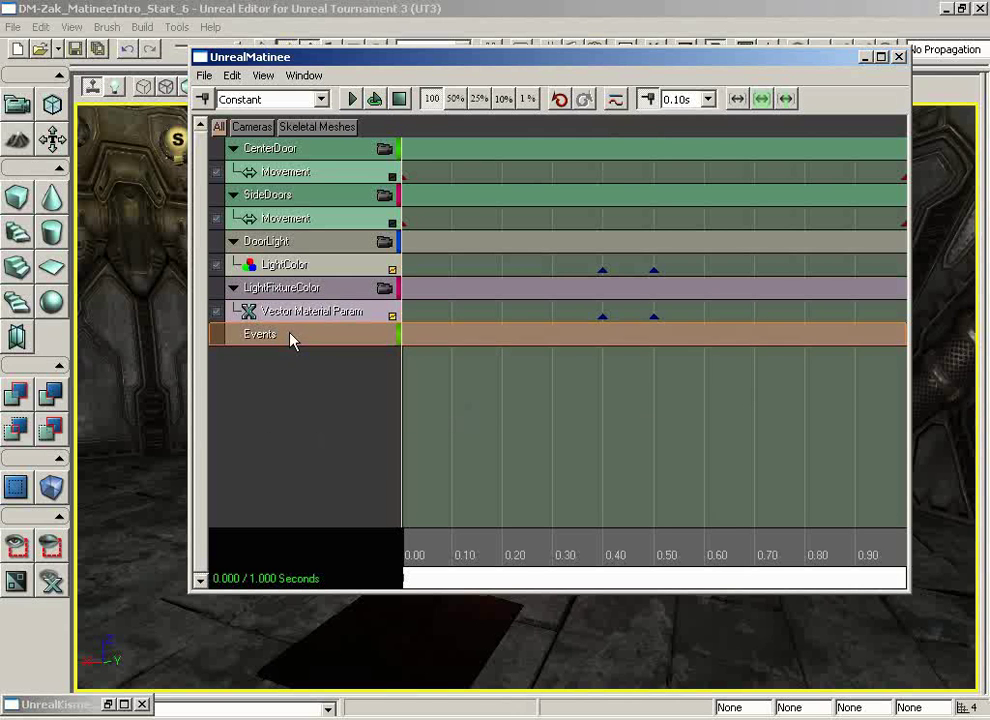
right_click(294, 343)
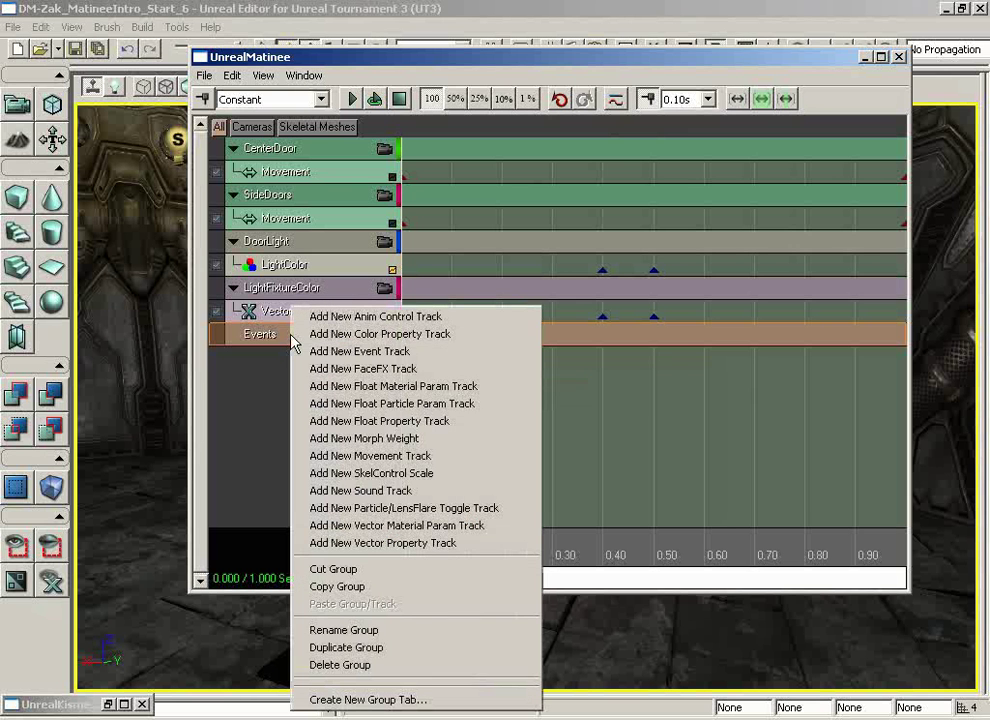
left_click(440, 353)
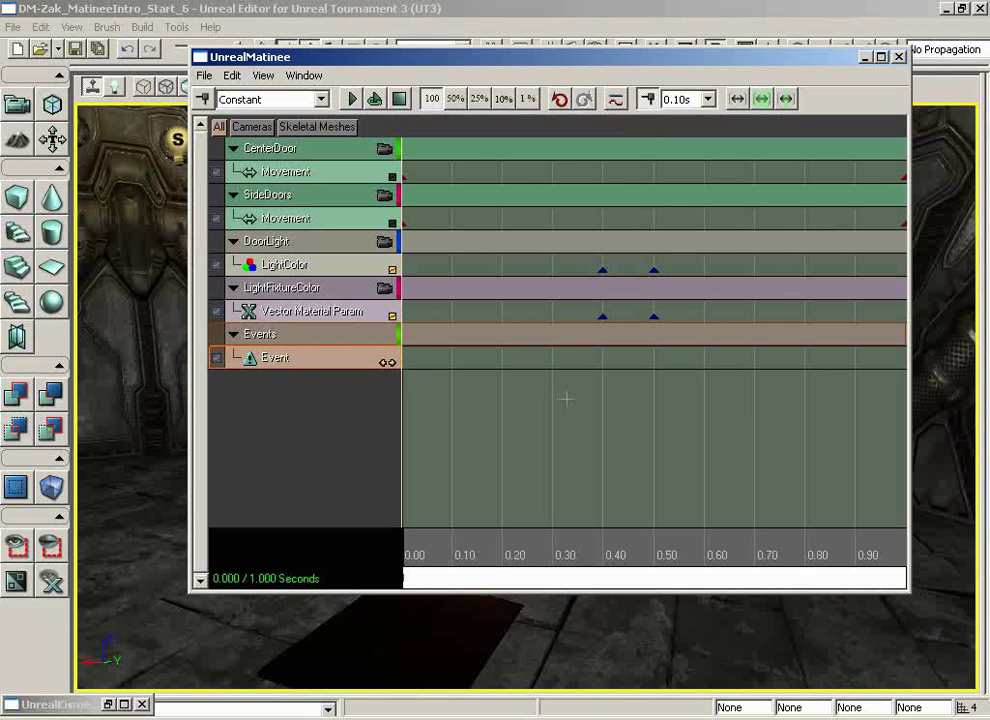
Step: Add an event key named DoorClosed at 0.00 seconds on the Event track
key("Return")
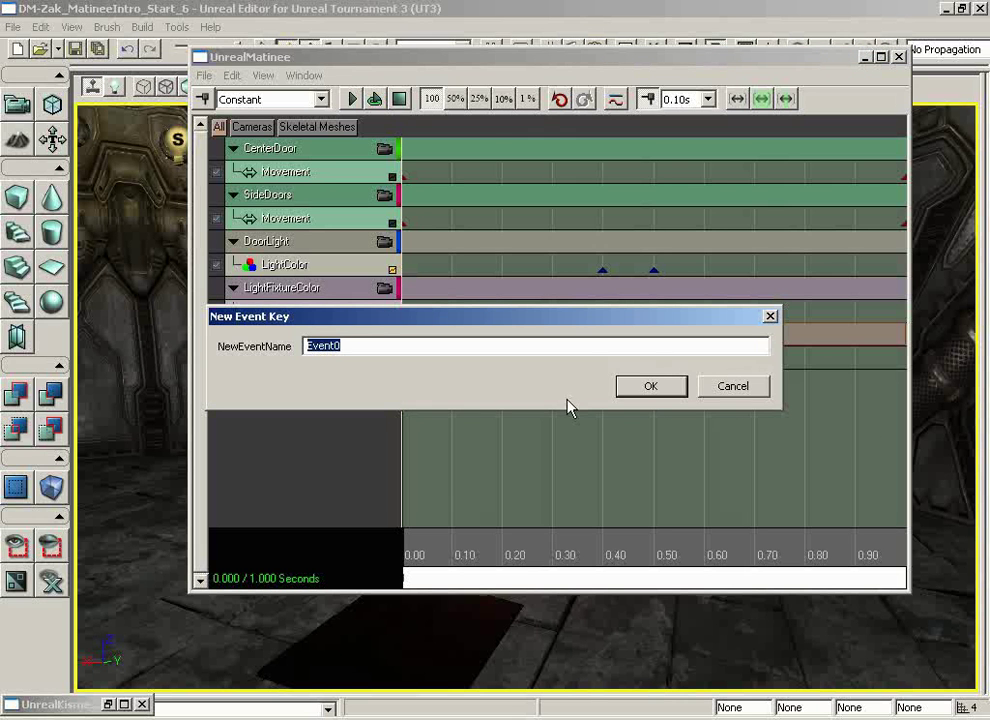
type("DoorClosed")
left_click(649, 386)
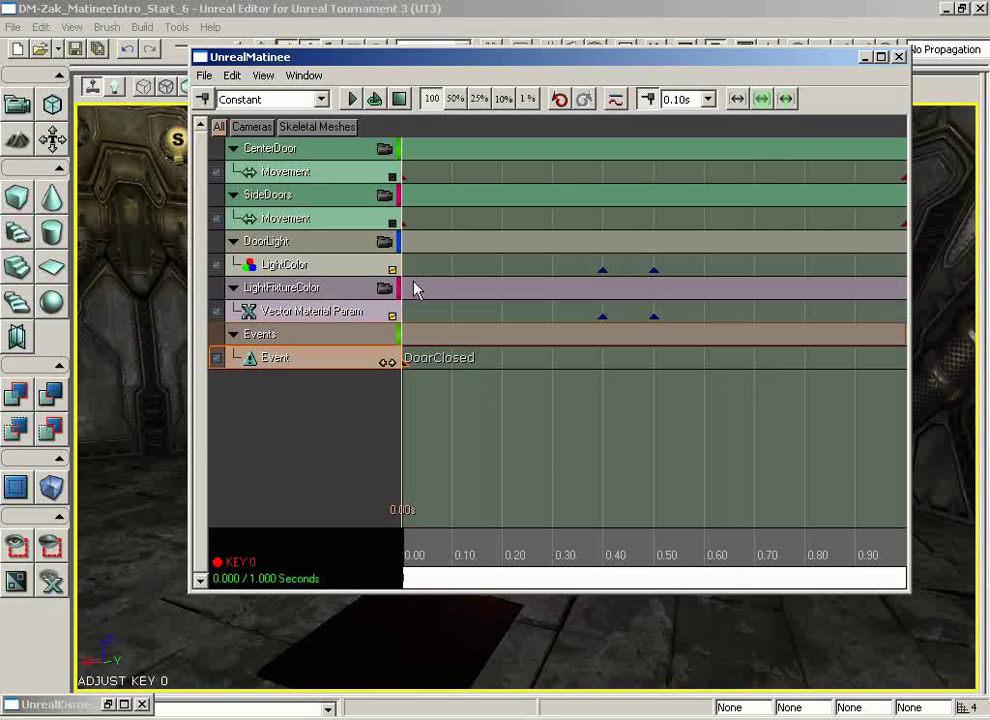
Step: Move the time marker to 1.000 seconds and add an event key named DoorOpen on the Event track
left_click_drag(418, 554, 726, 554)
scroll(785, 473, "down", 1)
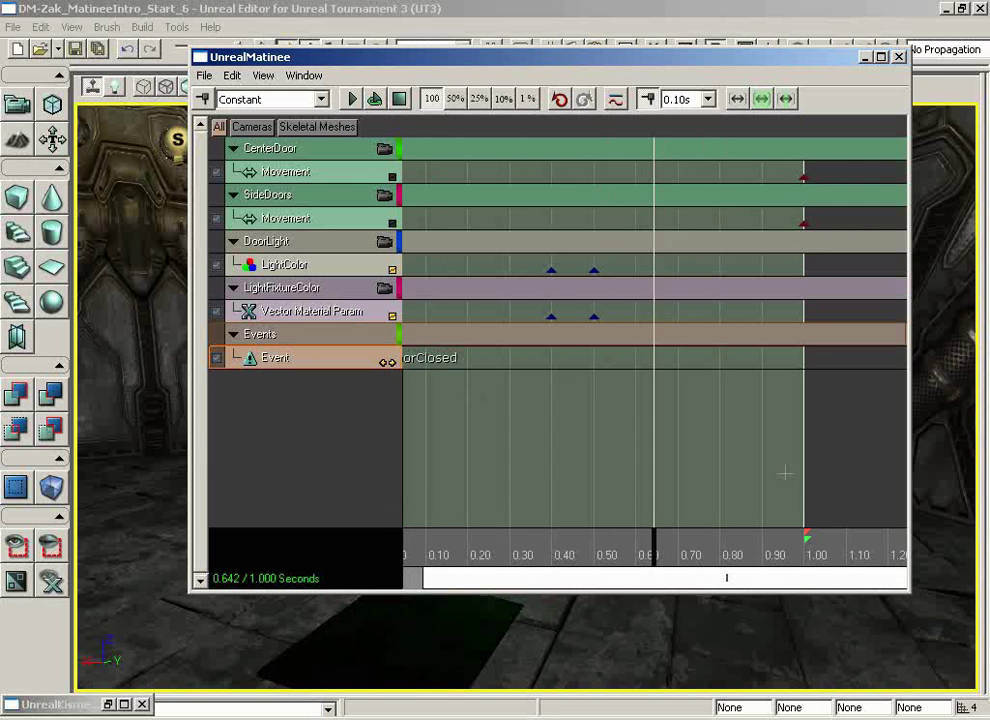
left_click_drag(741, 469, 807, 468)
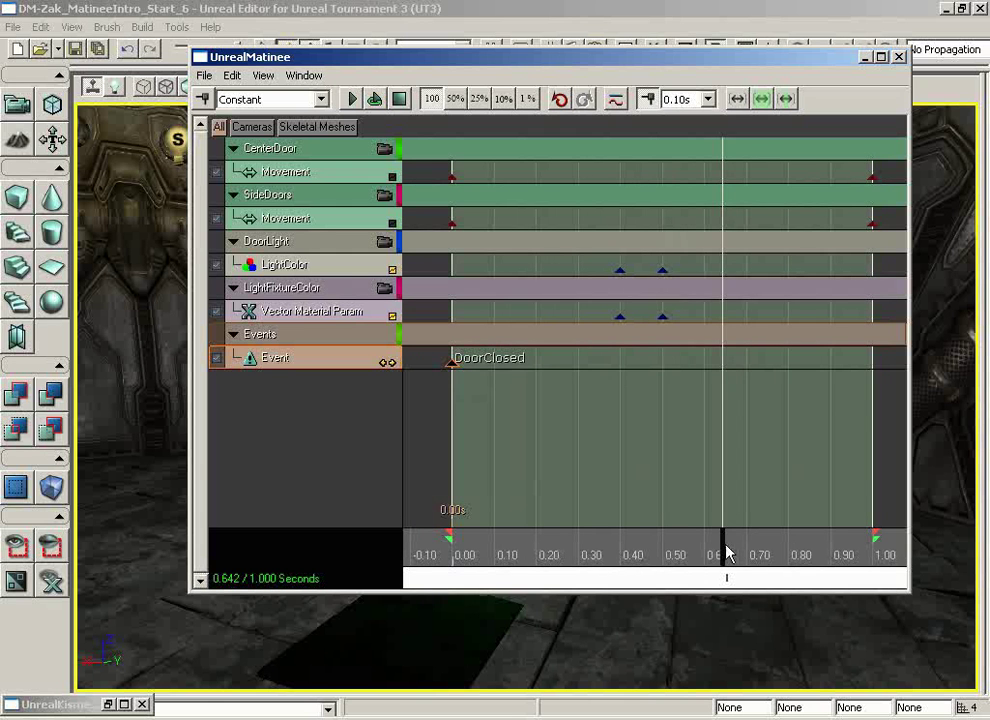
left_click_drag(727, 555, 891, 552)
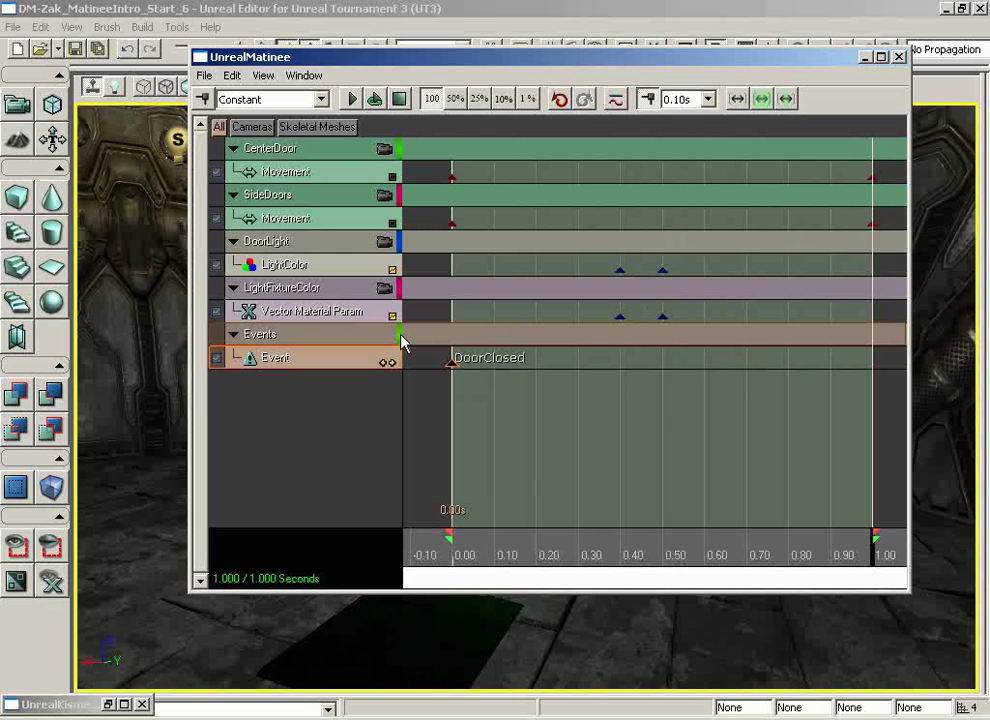
key("Return")
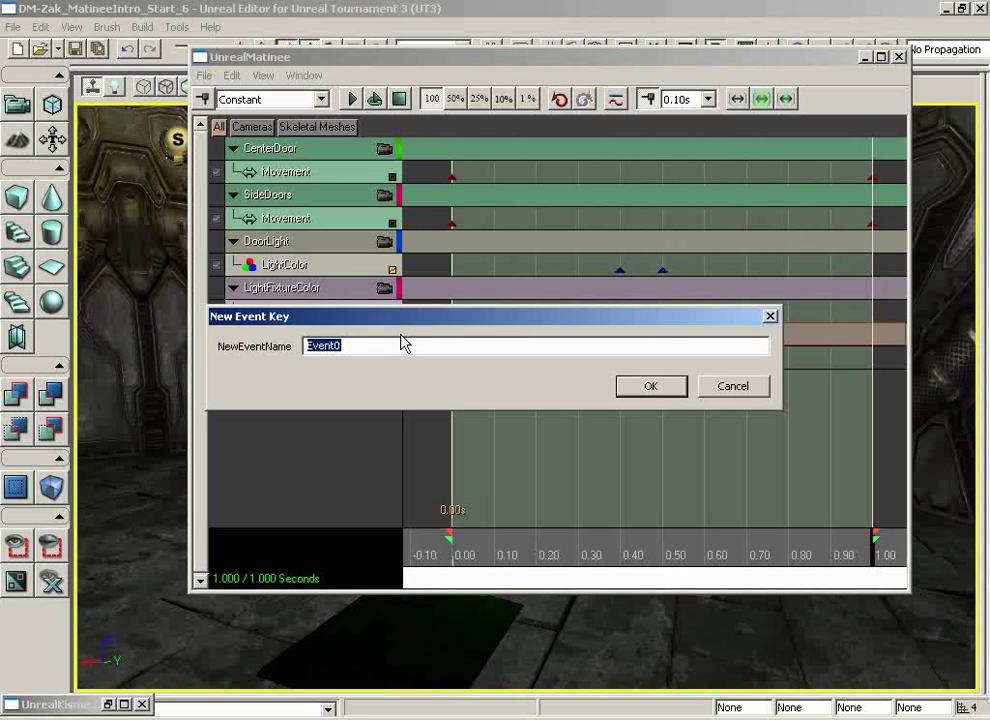
type("doo")
key("BackSpace")
key("BackSpace")
key("BackSpace")
type("DoorClose")
key("BackSpace")
key("BackSpace")
key("BackSpace")
key("BackSpace")
key("BackSpace")
type("Open")
key("Return")
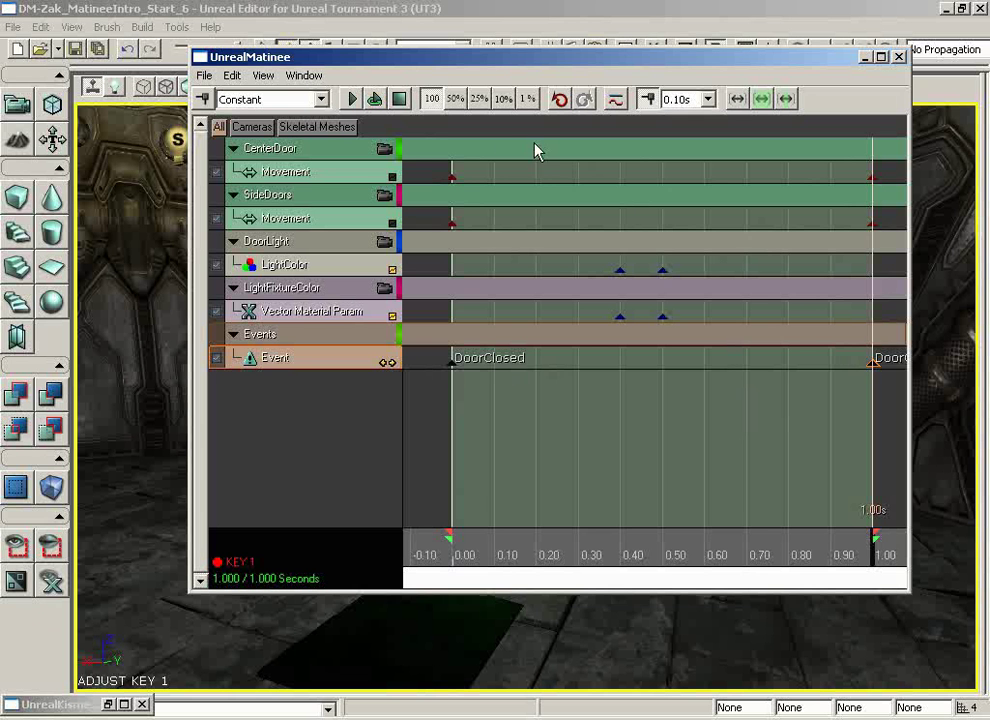
Step: Close Matinee and restore the Kismet window to return to the DoorSequence
left_click(899, 58)
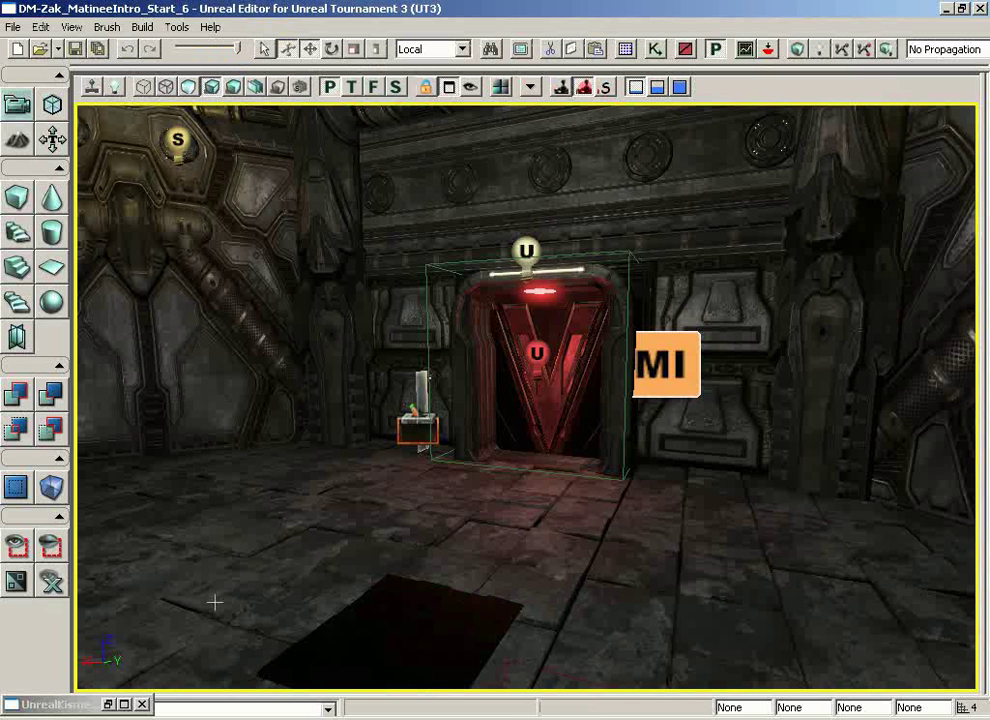
left_click(124, 704)
left_click_drag(846, 433, 956, 434)
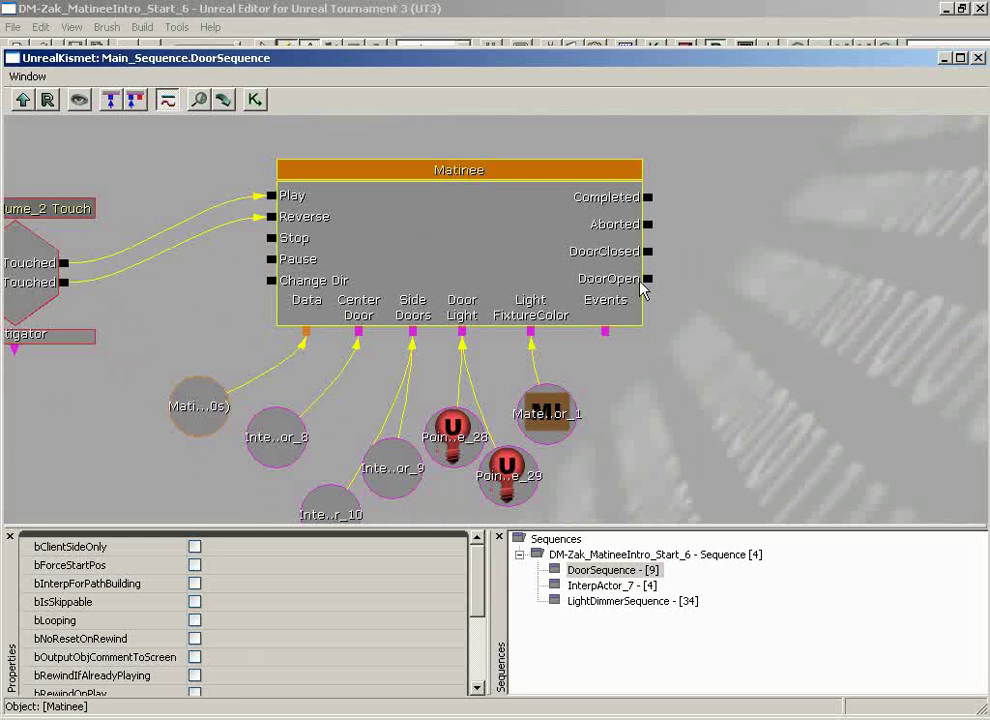
Step: Add a Log action to the DoorSequence beside the Matinee object's outputs
left_click(757, 172)
right_click(752, 157)
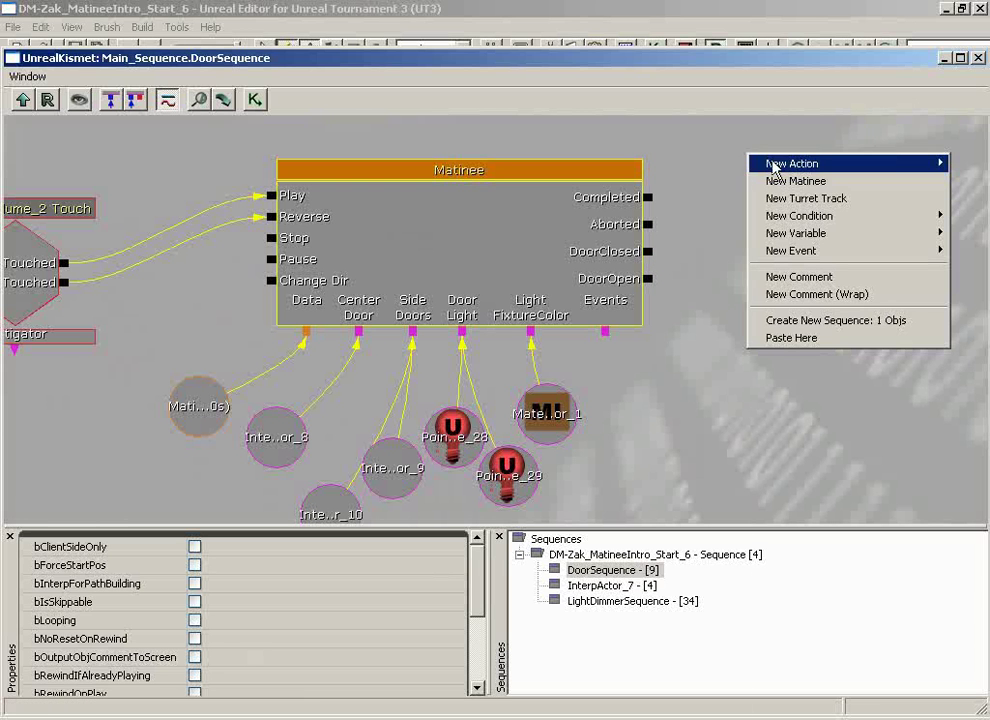
mouse_move(775, 166)
mouse_move(620, 372)
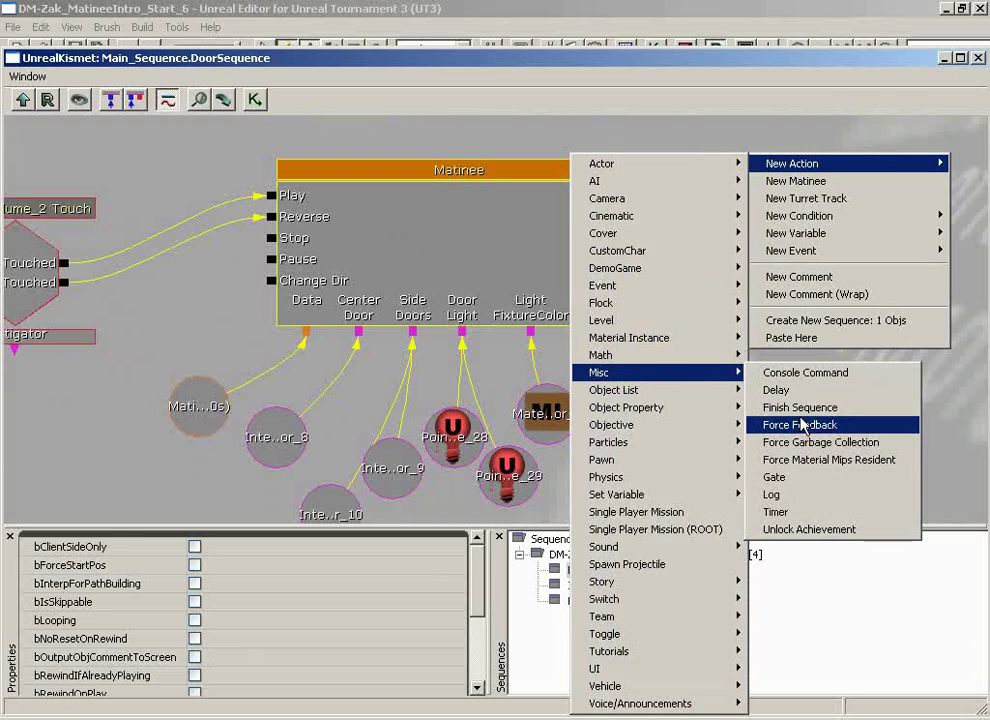
left_click(799, 496)
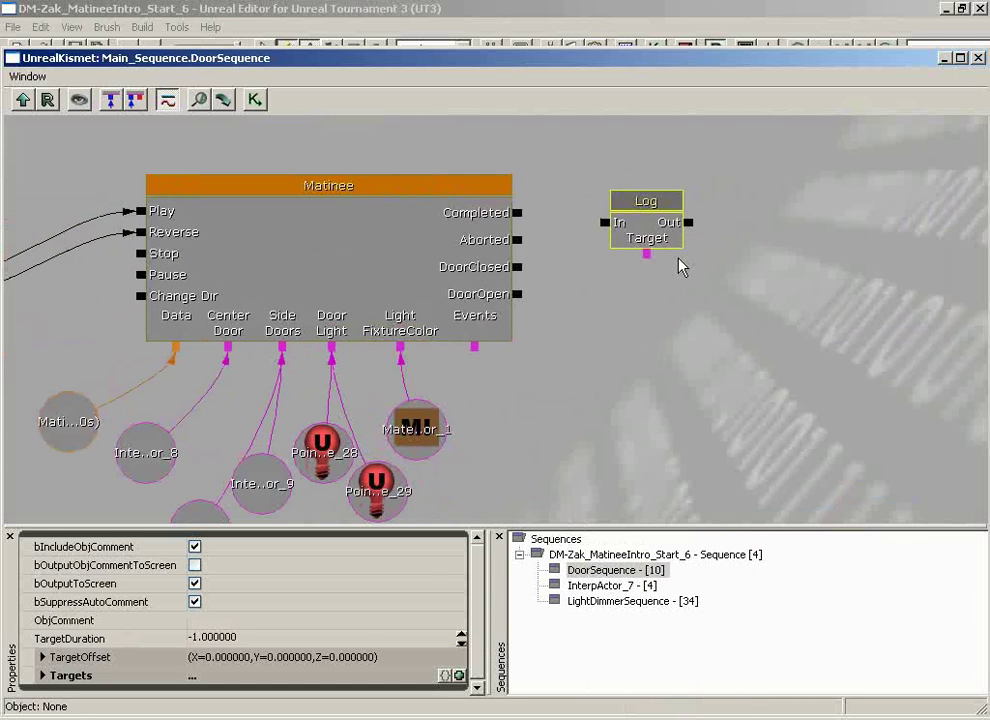
Step: Expose the Log action's String variable and connect Matinee's DoorClosed output to the Log input
right_click(646, 199)
mouse_move(690, 207)
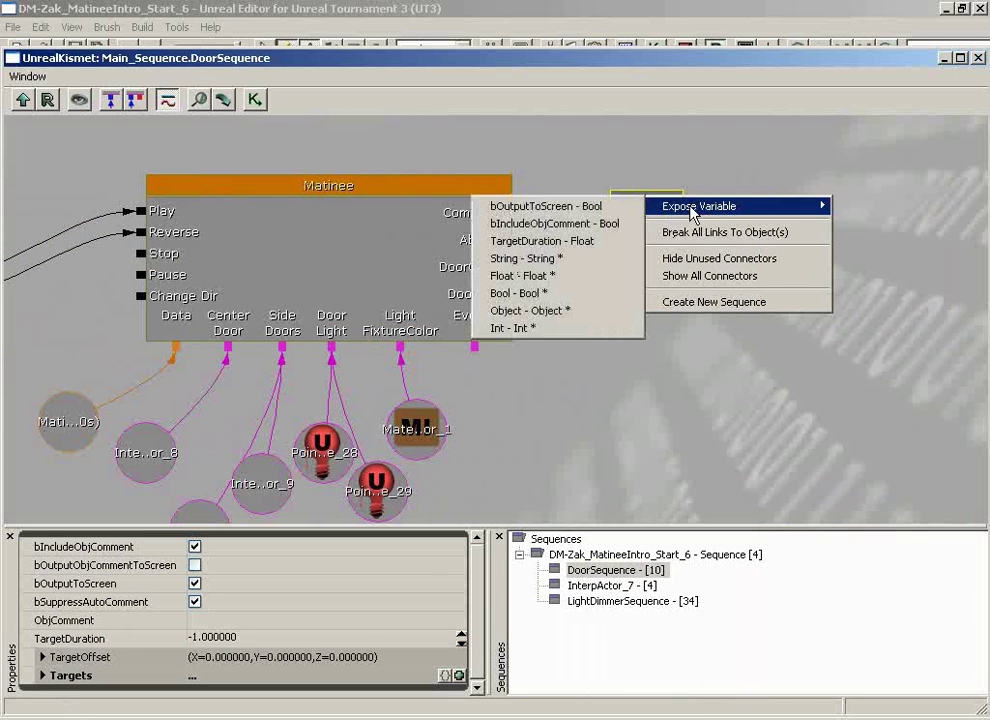
left_click(525, 258)
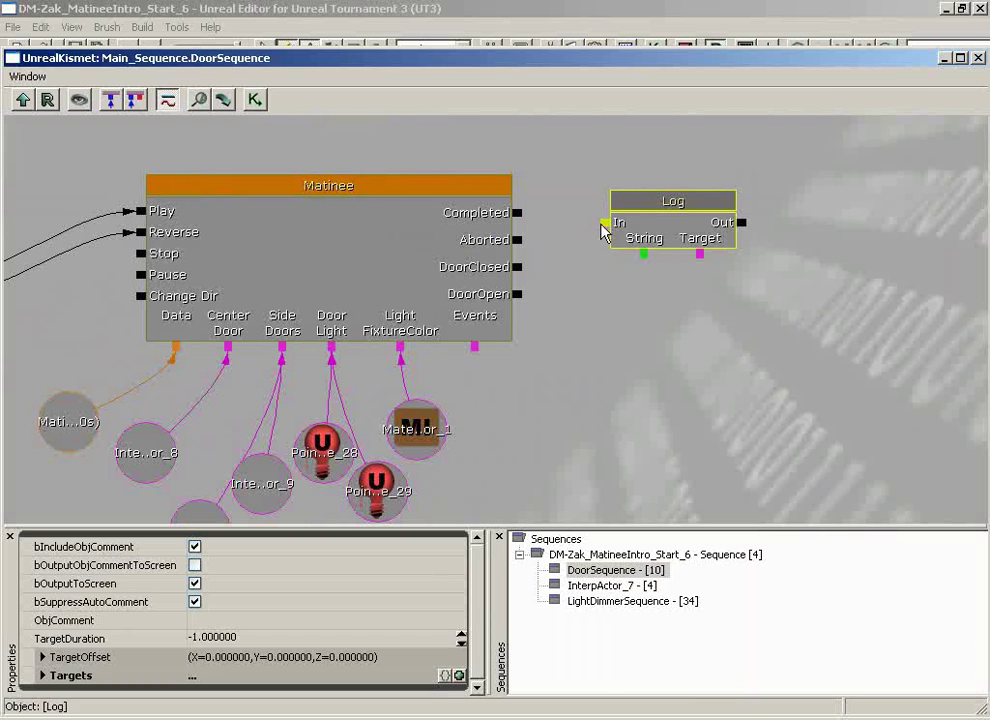
left_click_drag(517, 267, 604, 222)
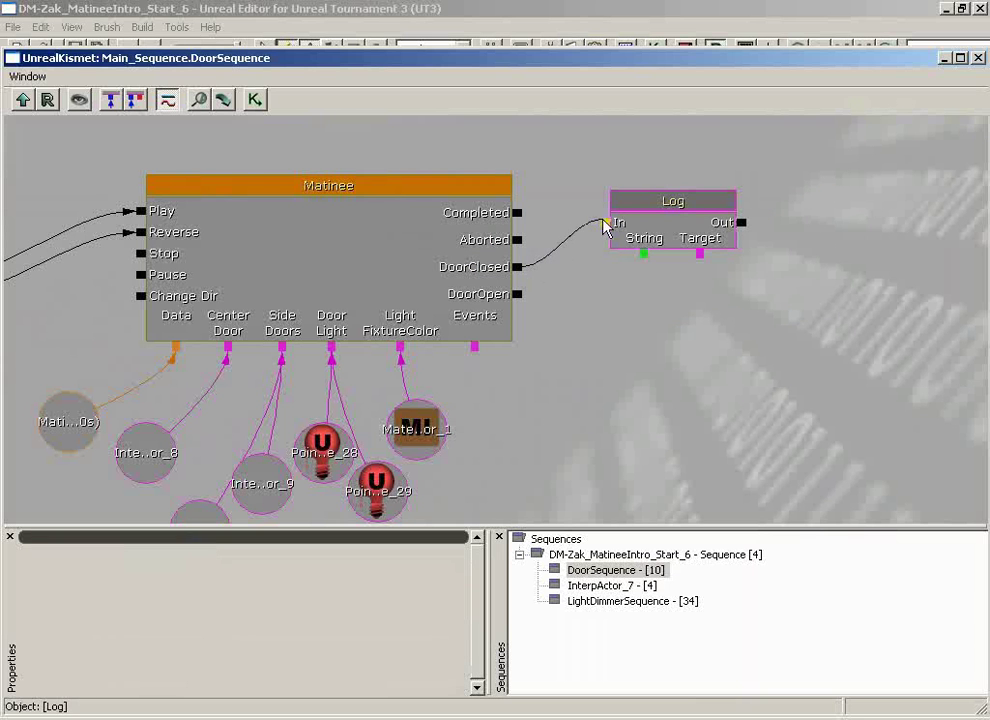
Step: Create a string variable on the Log action's String connector and set its StrValue to "The door is closed!"
right_click(645, 256)
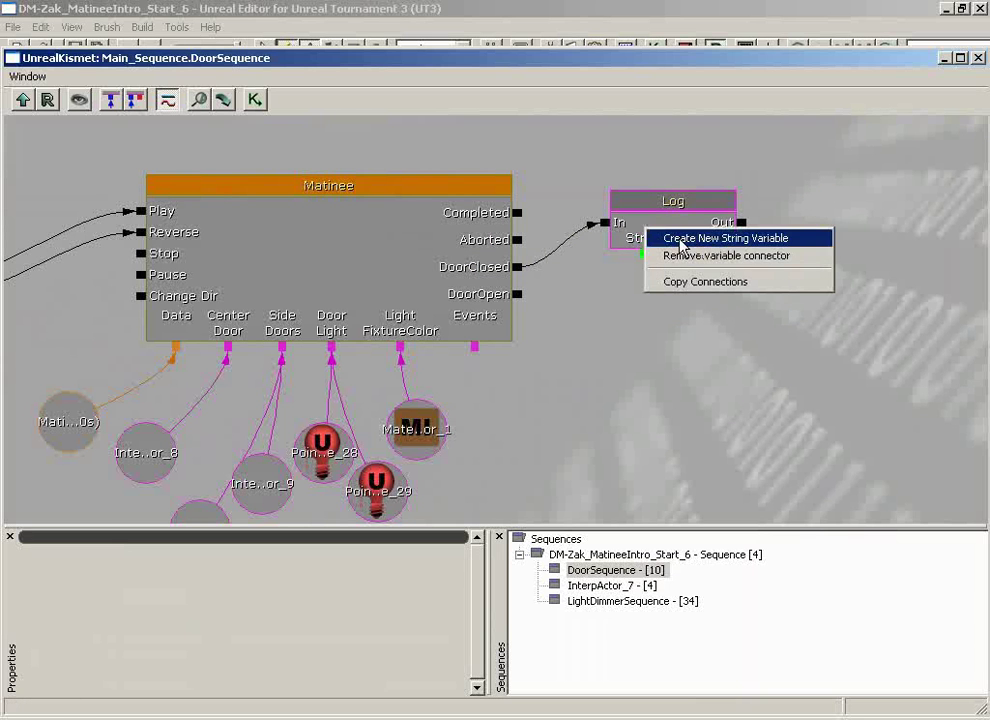
left_click(681, 239)
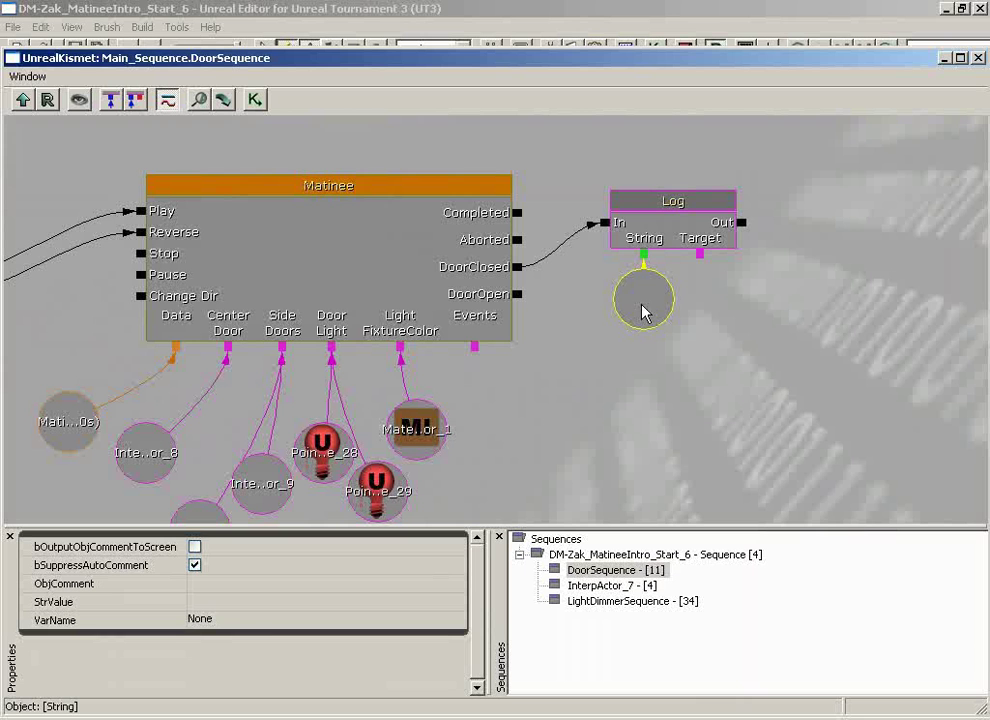
left_click(225, 603)
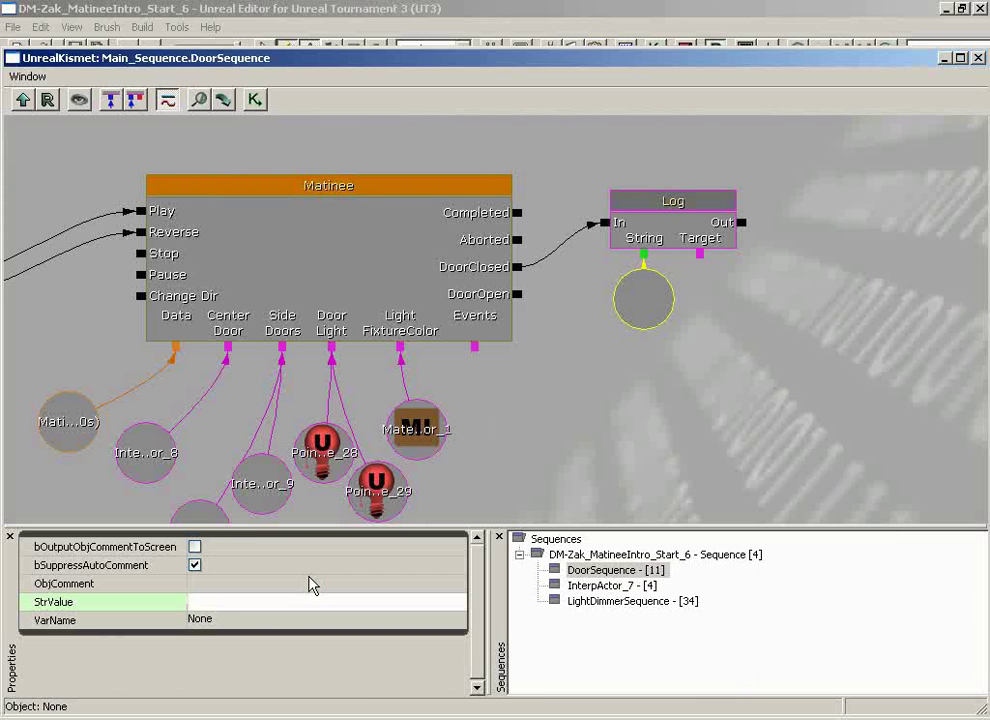
type("The door is open!")
double_click(250, 609)
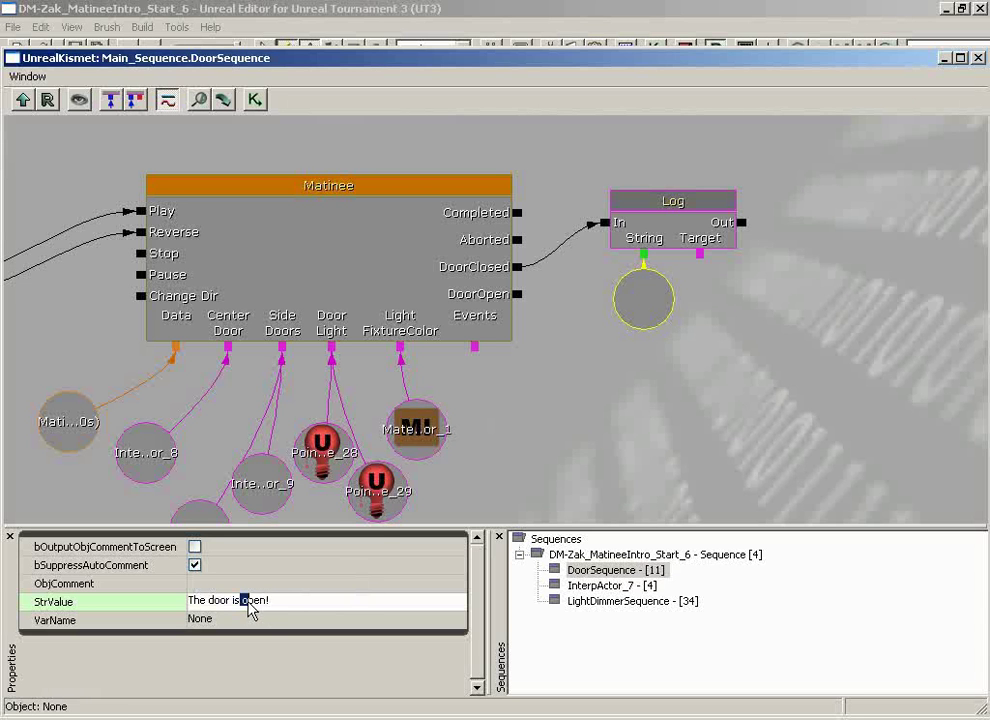
left_click_drag(263, 601, 266, 602)
key("BackSpace")
type("closed!")
key("Return")
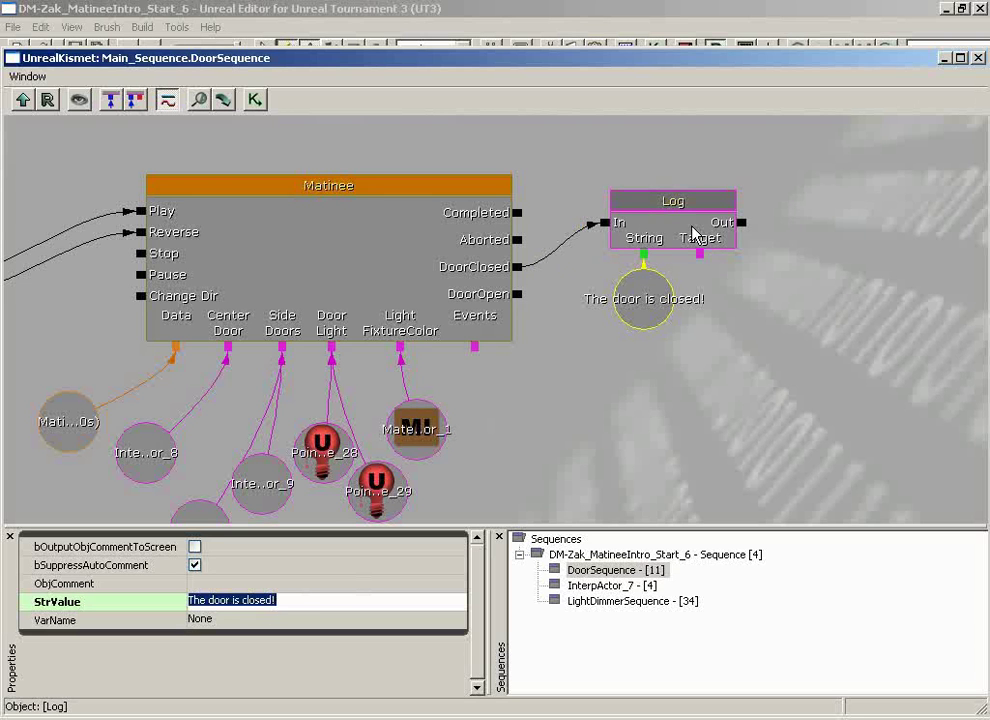
Step: Hide the unused connectors on the Log action
right_click(686, 200)
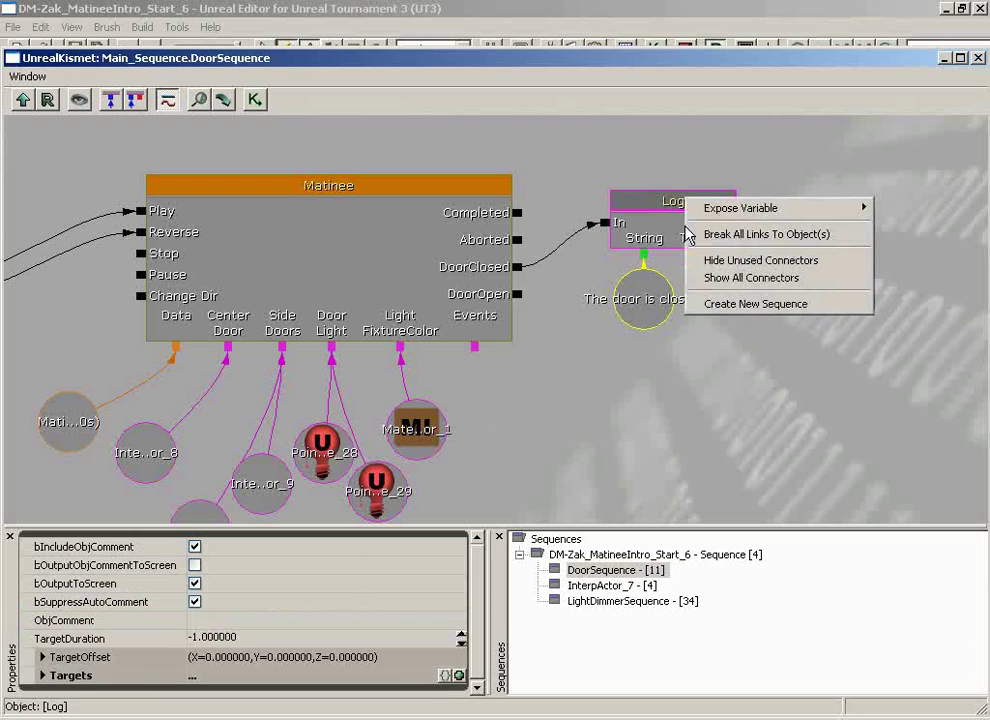
left_click(738, 258)
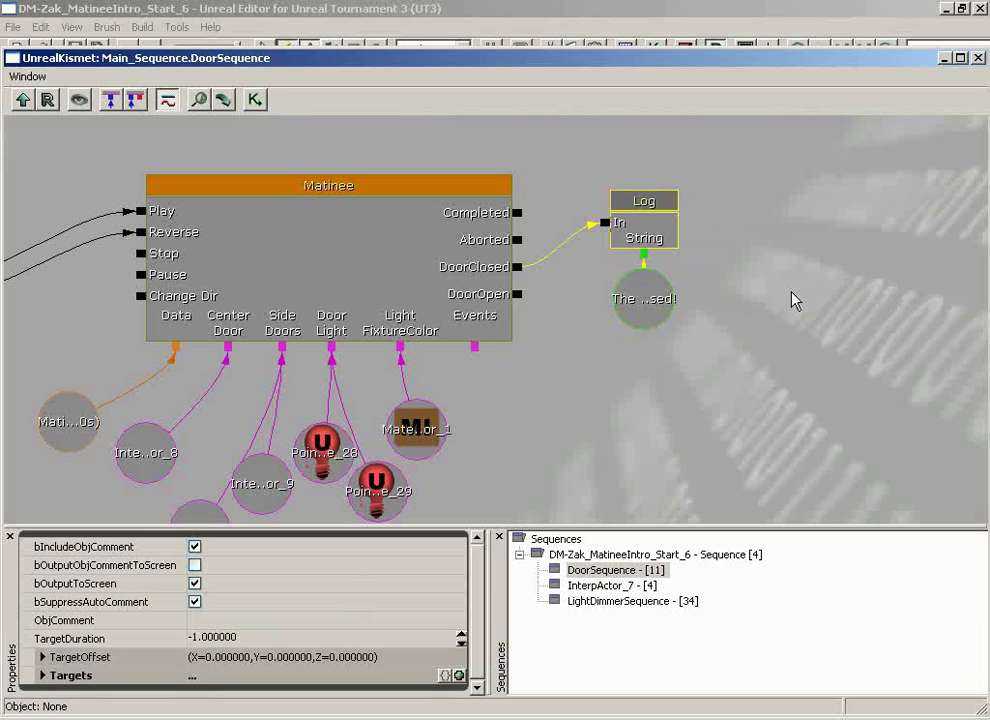
Step: Duplicate the Log action and its string variable below the originals and connect Matinee's DoorOpen output to the copy's In connector
left_click(798, 297)
left_click_drag(745, 175, 640, 345, "ctrl+alt")
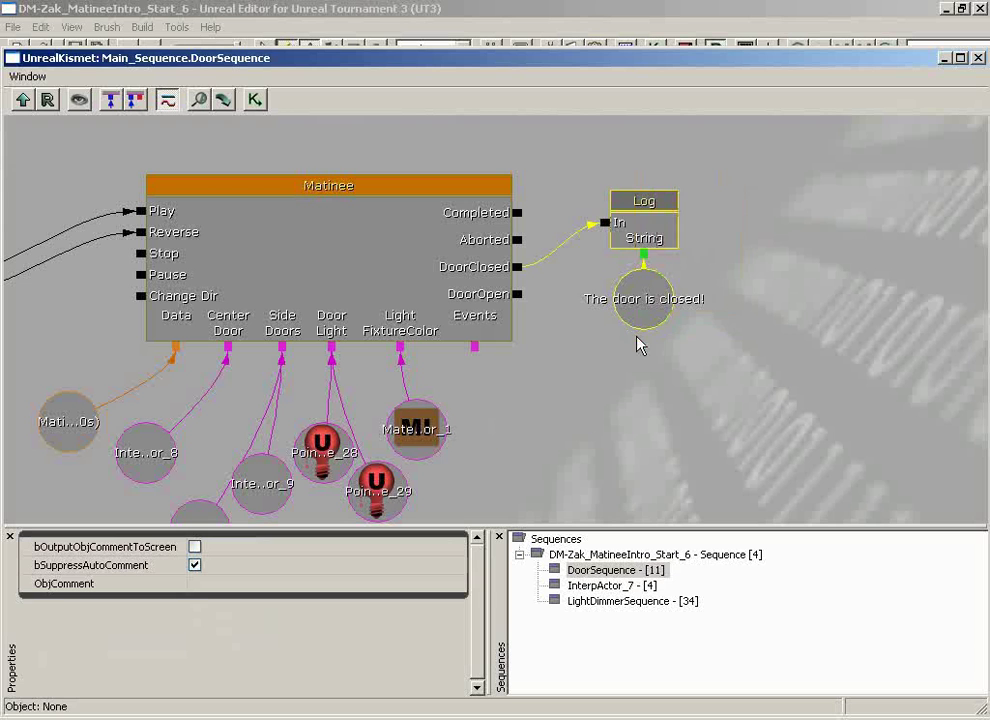
key("ctrl+v")
left_click_drag(546, 362, 659, 380, "ctrl")
left_click_drag(517, 294, 611, 372)
Step: Set the StrValue of the duplicated string variable to "The door is open!"
left_click(632, 446)
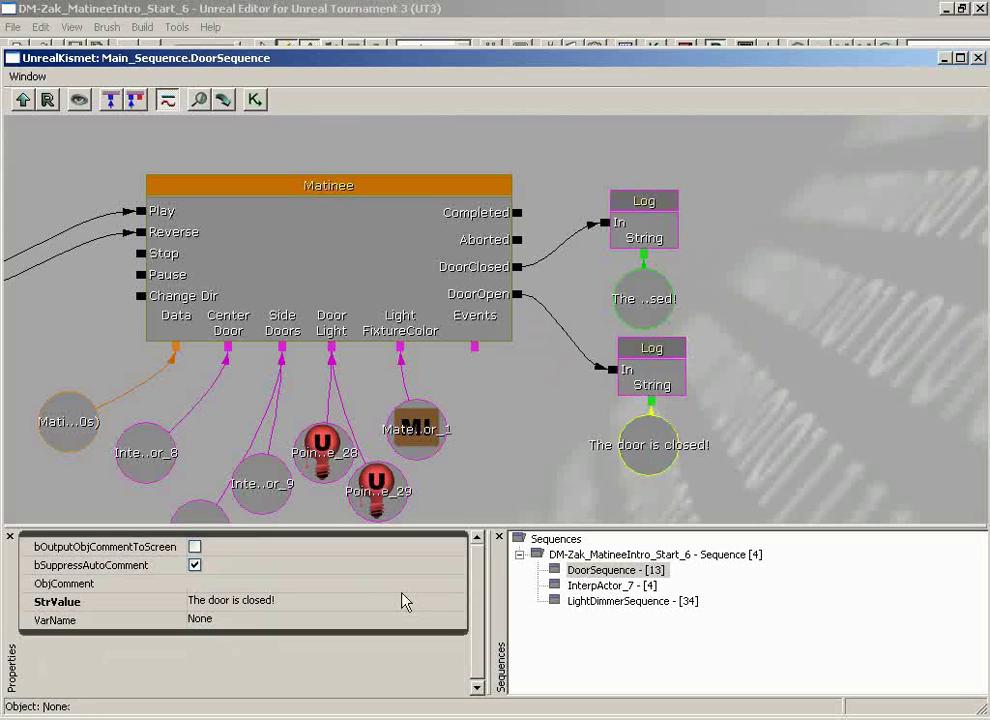
left_click(255, 604)
left_click(252, 605)
double_click(258, 604)
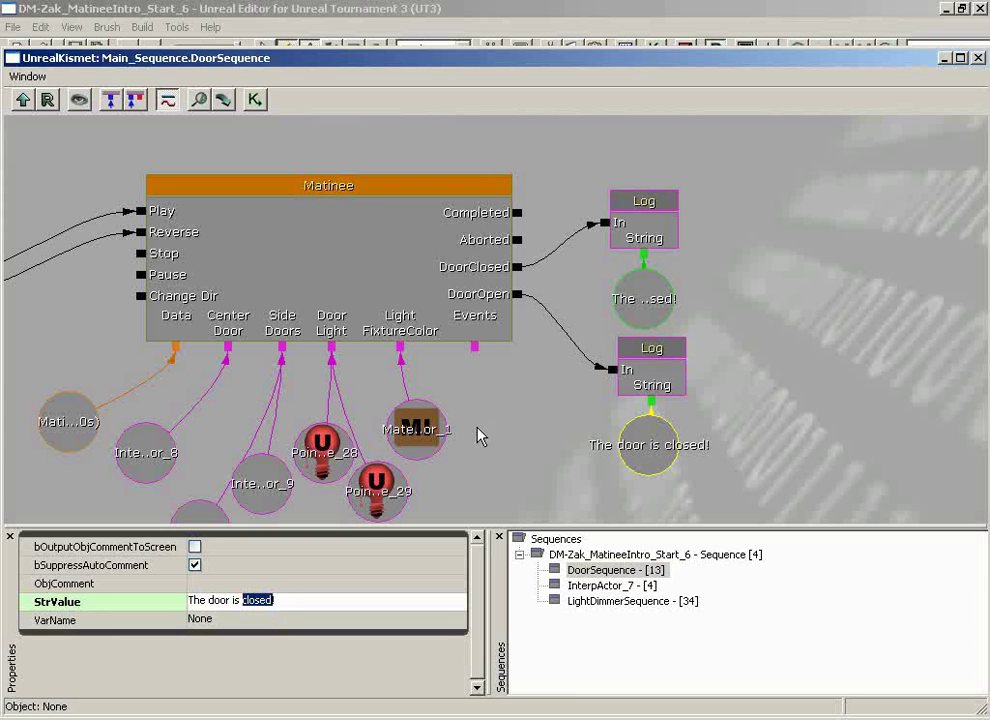
type("open!")
key("Return")
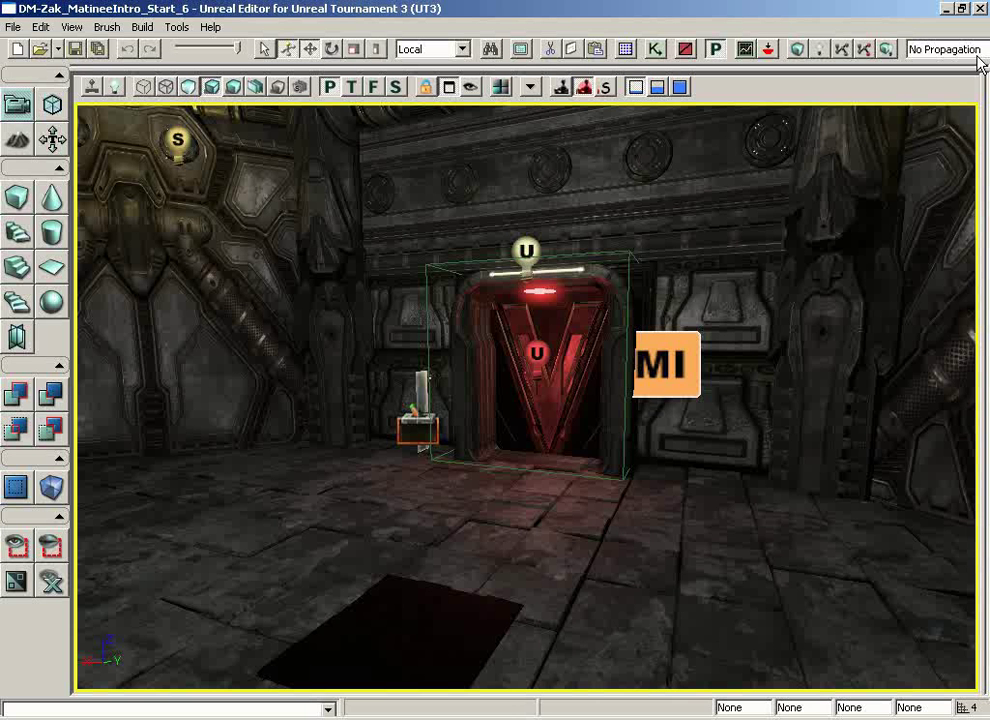
Step: Play the level from the floor in front of the door and walk through the doorway to test the log messages
right_click(515, 548)
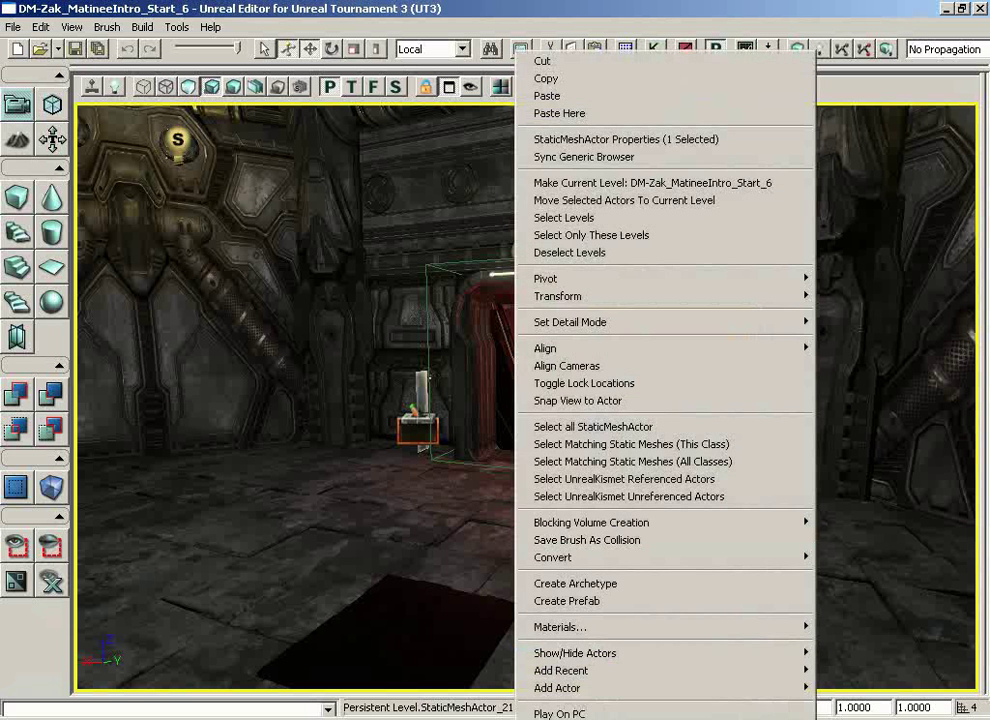
left_click(604, 713)
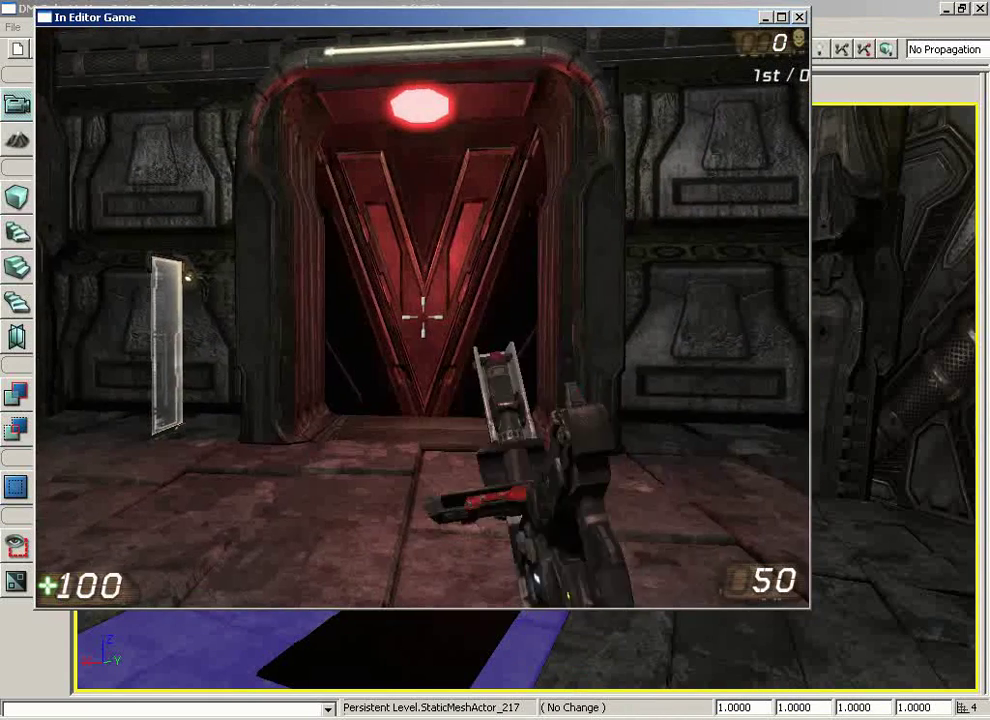
key("w")
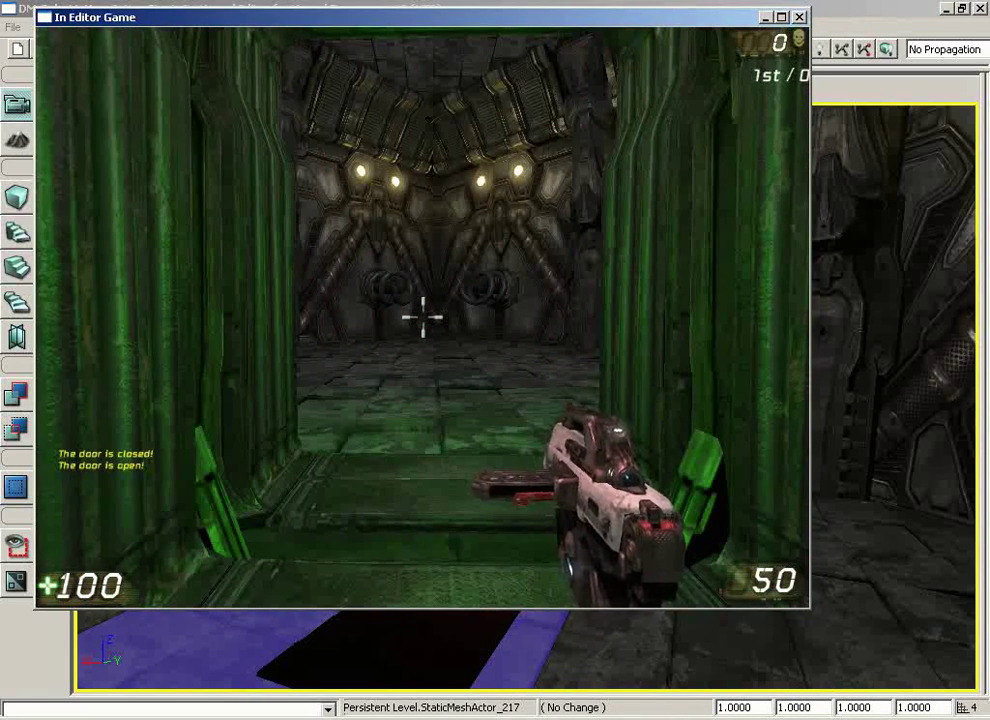
key("w")
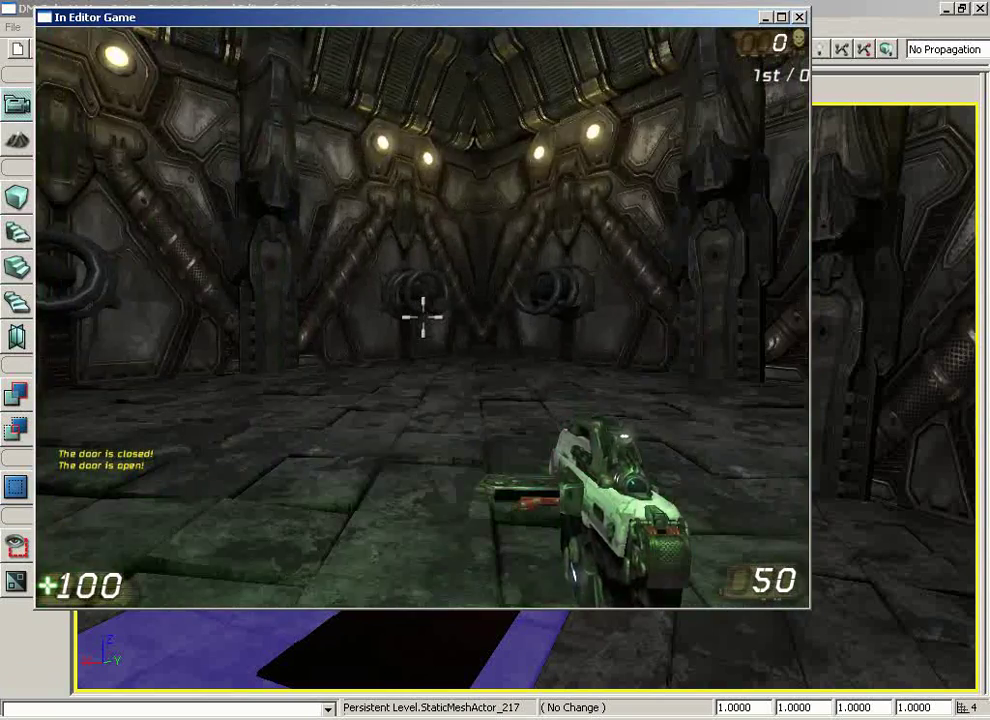
key("w")
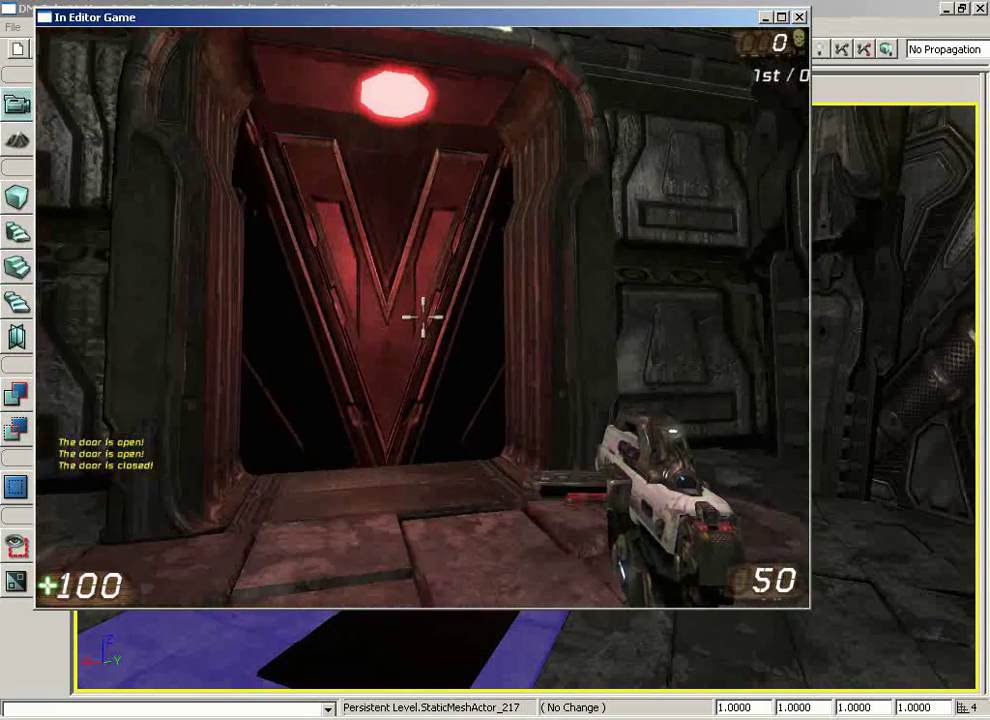
key("w")
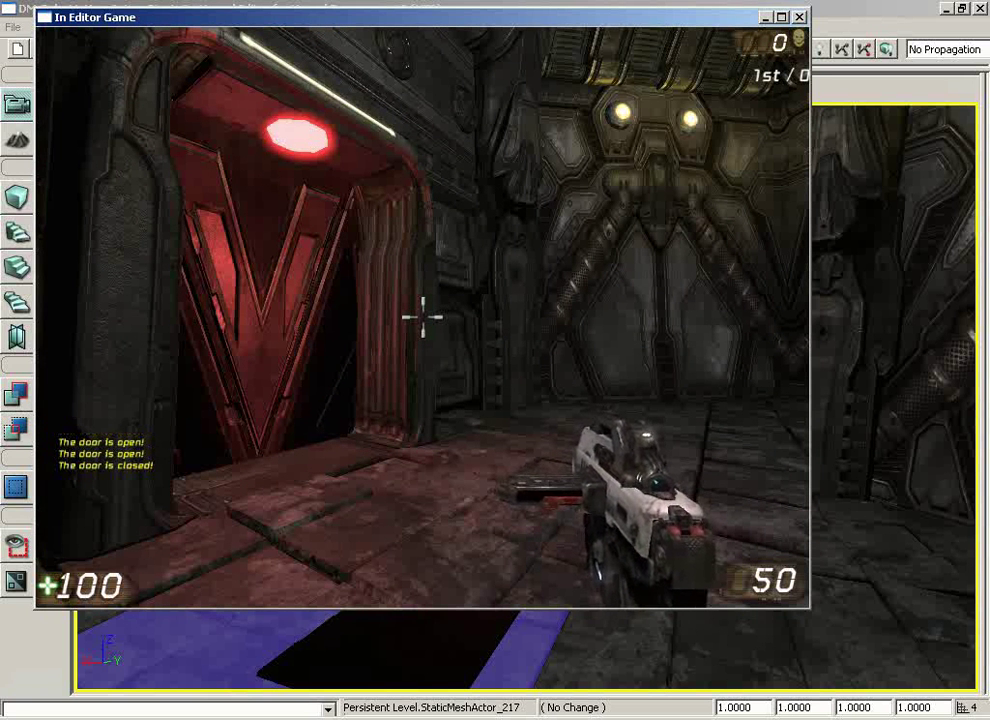
key("Escape")
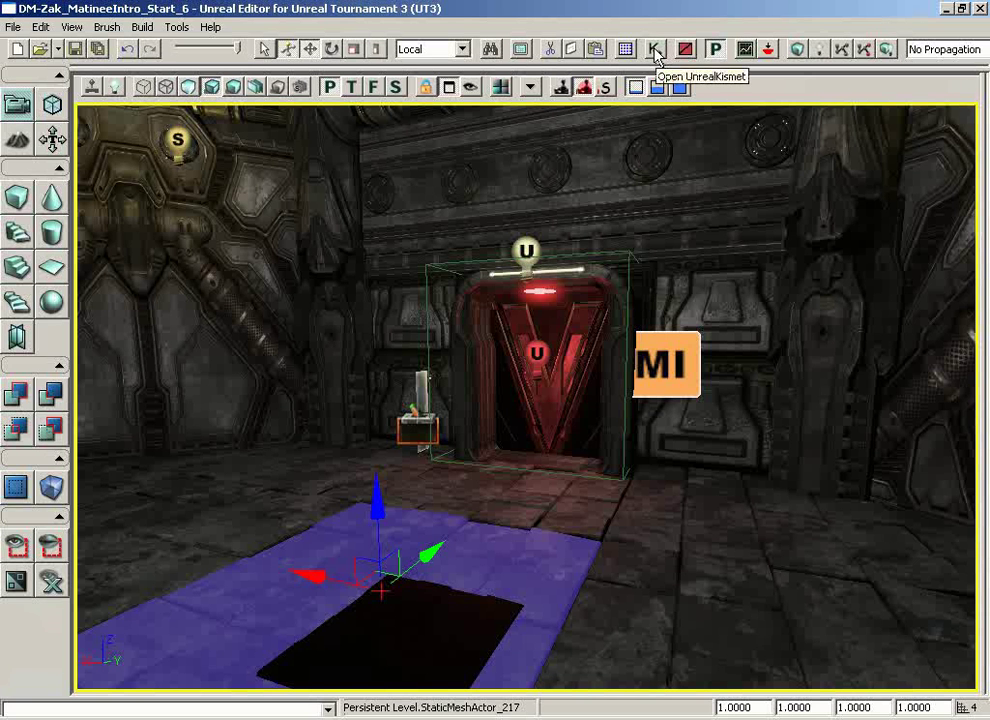
Step: Open the DoorSequence's Matinee and scrub the timeline between 1.00 and 0.00 seconds to examine the event keys in both directions
left_click(655, 49)
double_click(592, 287)
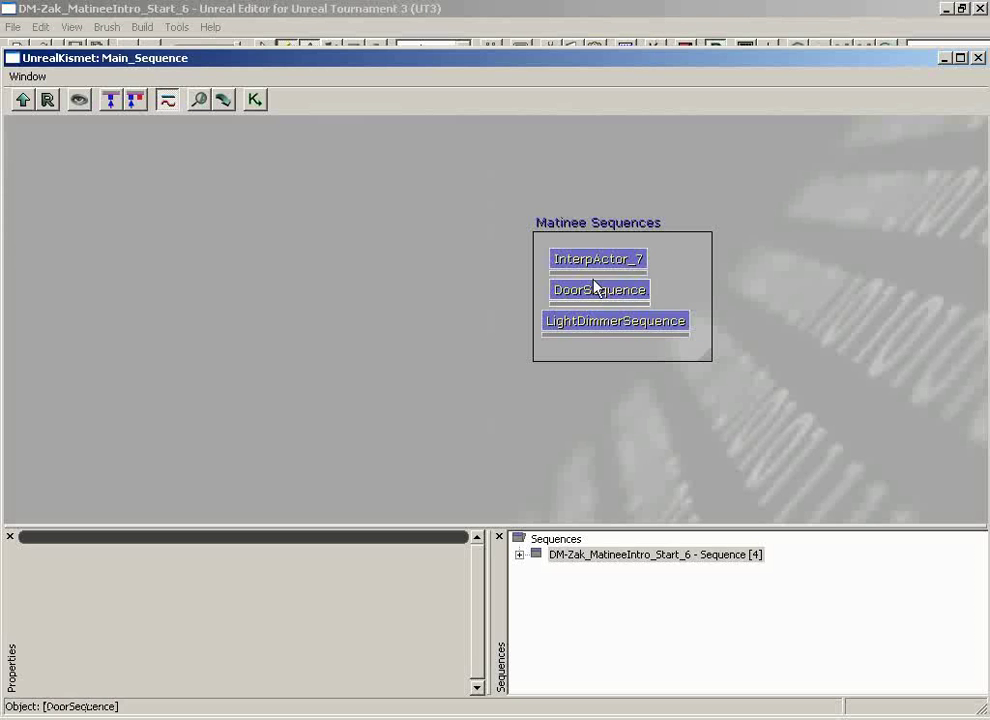
double_click(330, 260)
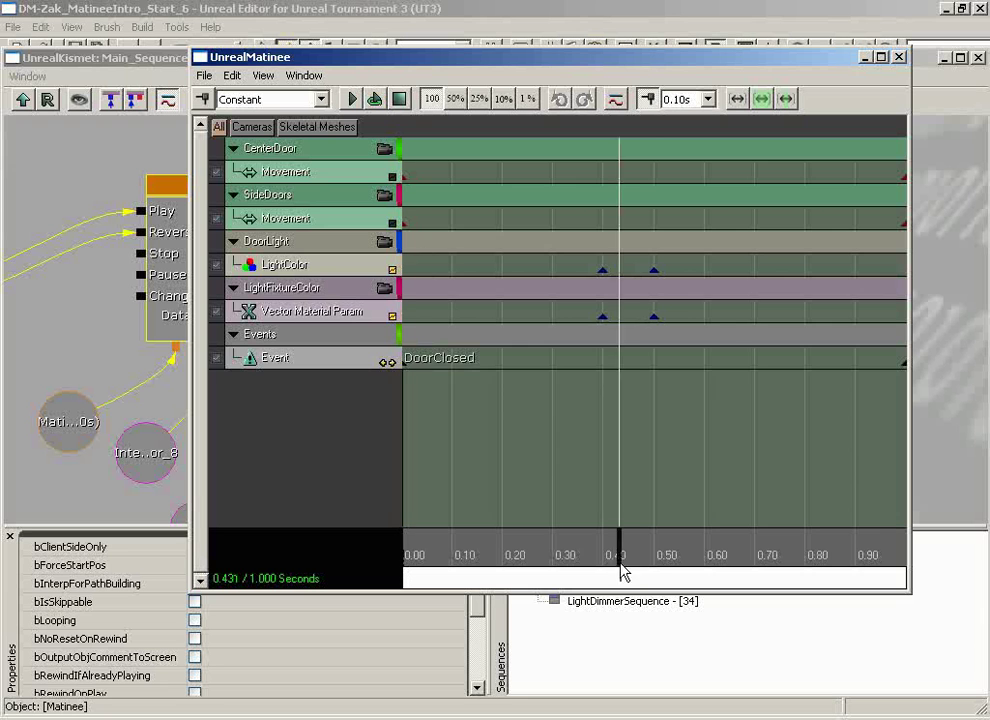
left_click_drag(622, 572, 595, 572)
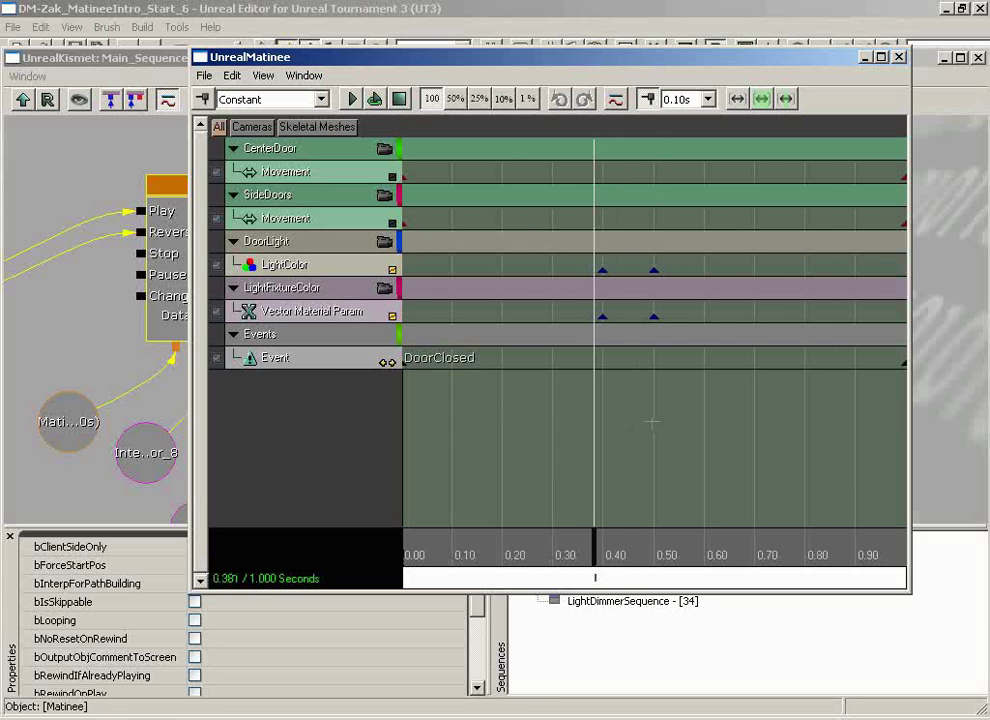
scroll(651, 421, "down", 3)
left_click_drag(654, 543, 897, 545)
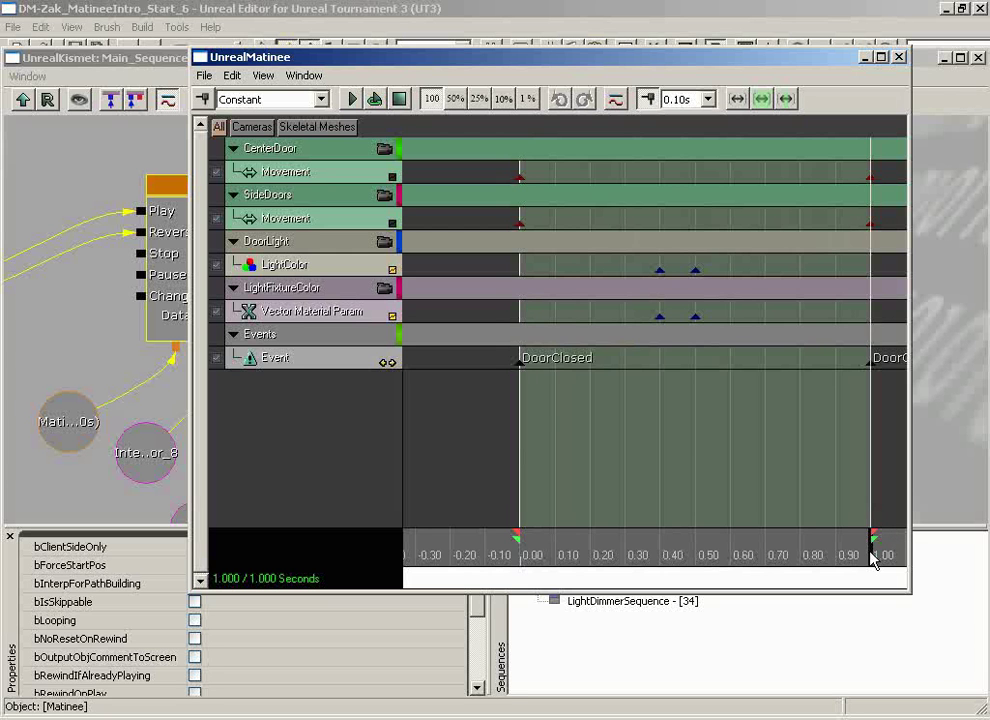
left_click_drag(872, 556, 797, 460)
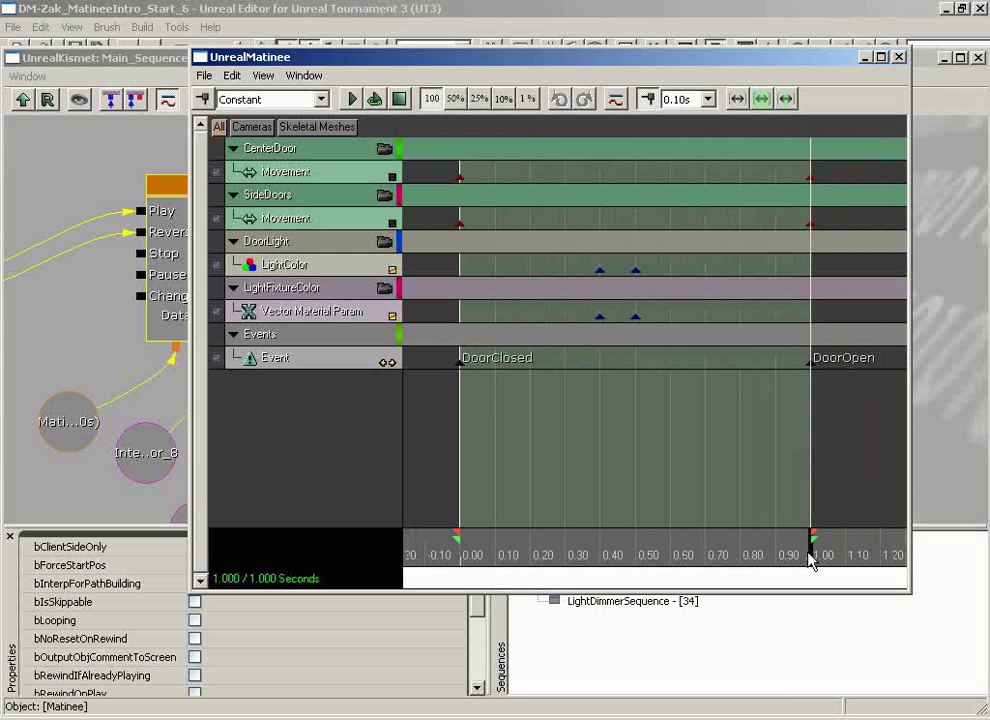
left_click_drag(810, 561, 459, 560)
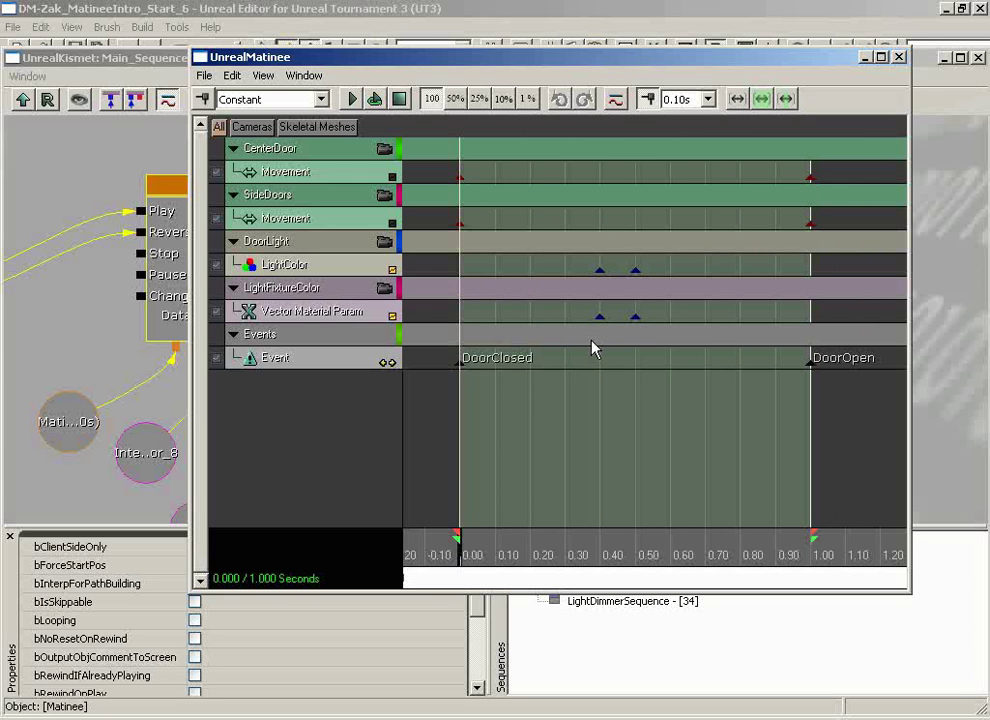
Step: Delete the DoorOpen key at 1.00 seconds from the Event track
left_click(350, 360)
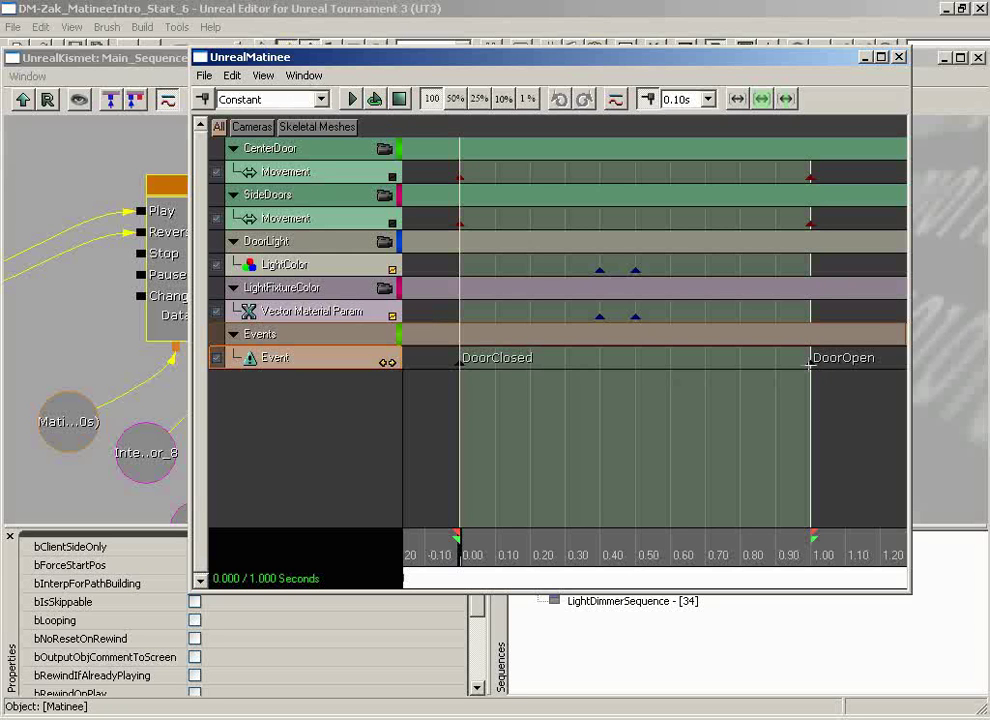
left_click(810, 364)
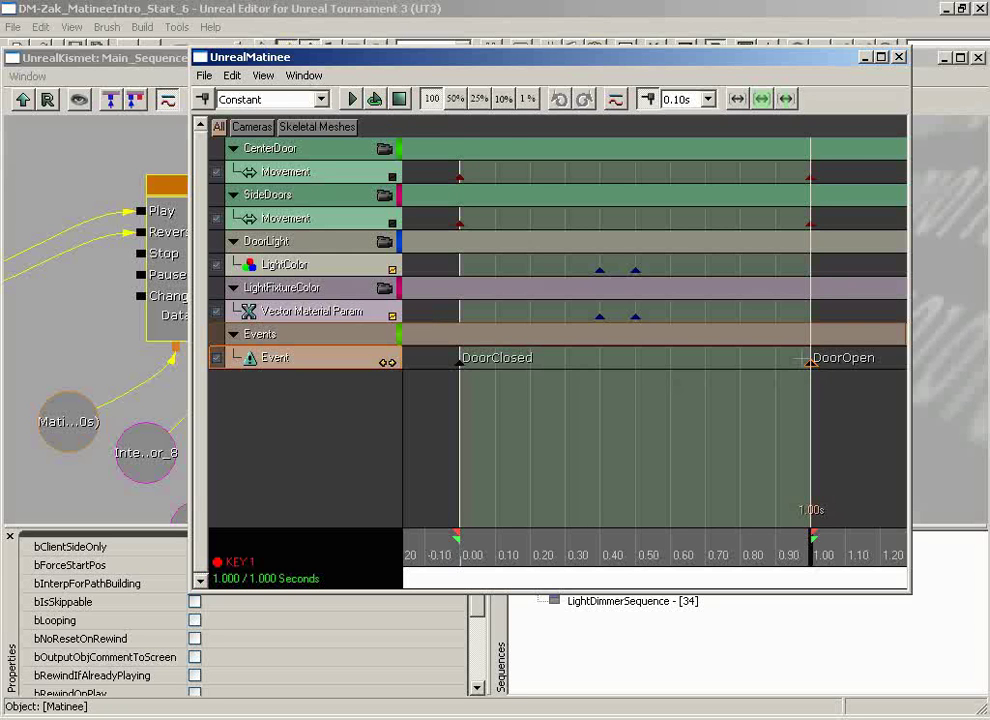
key("Delete")
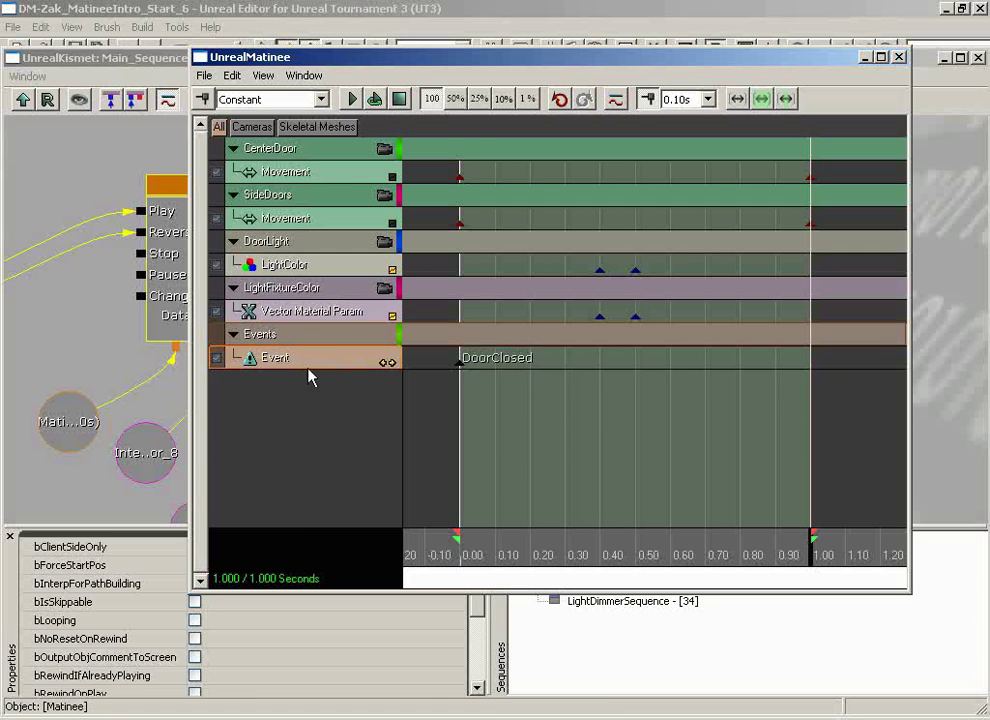
Step: Add a second event track to the Events group and place an event key named DoorOpened on it at 1.00 seconds
right_click(309, 340)
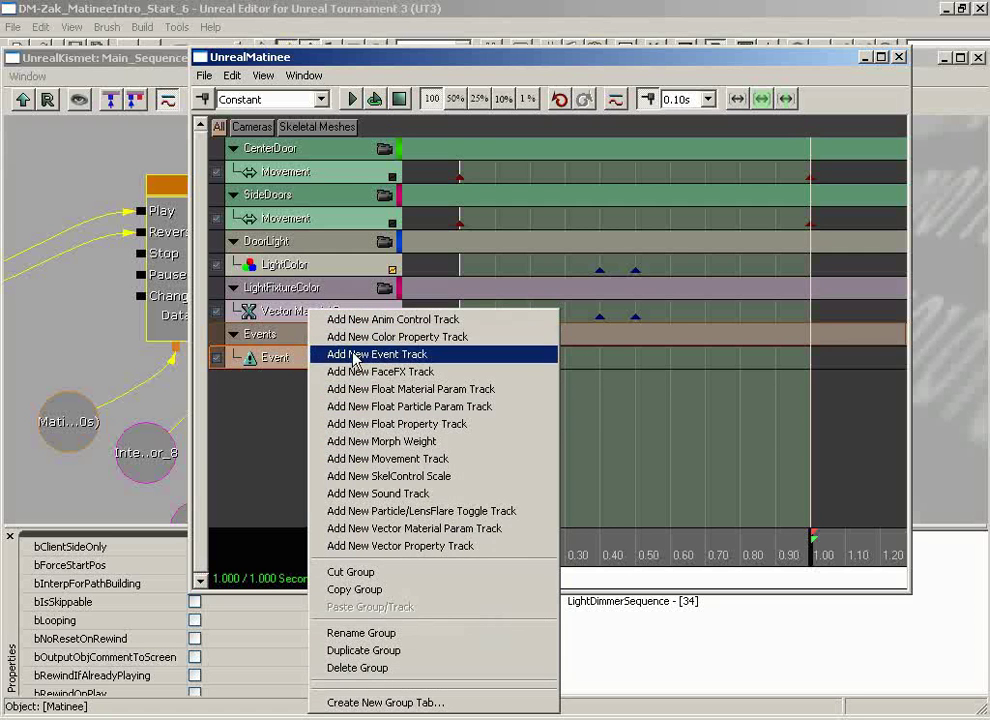
left_click(385, 354)
left_click_drag(525, 549, 849, 547)
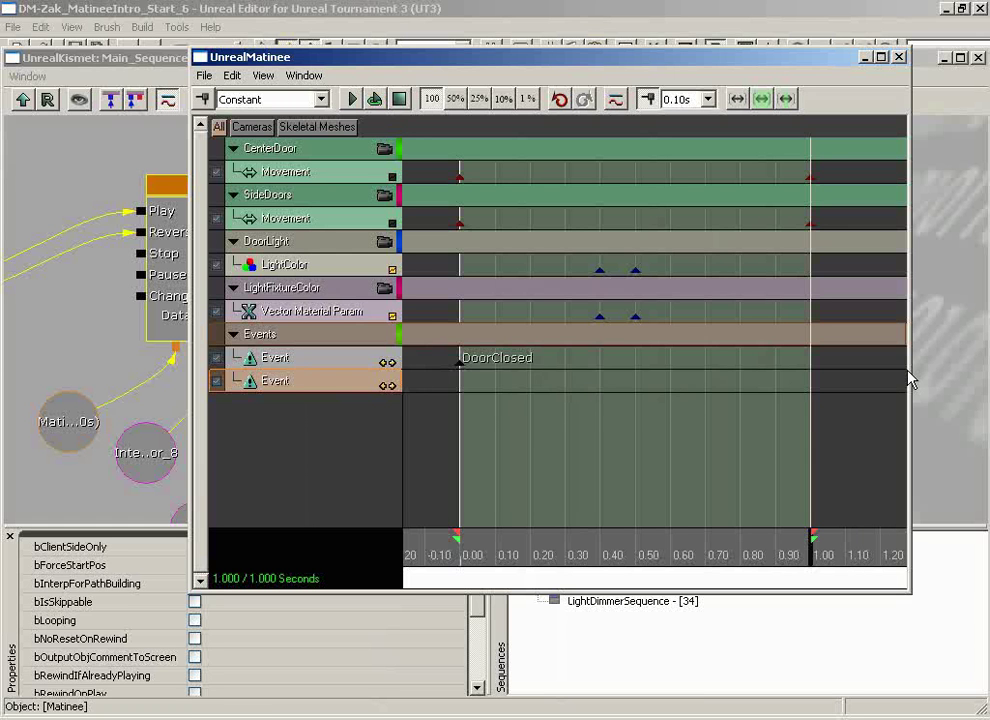
key("Return")
type("DoorOpened")
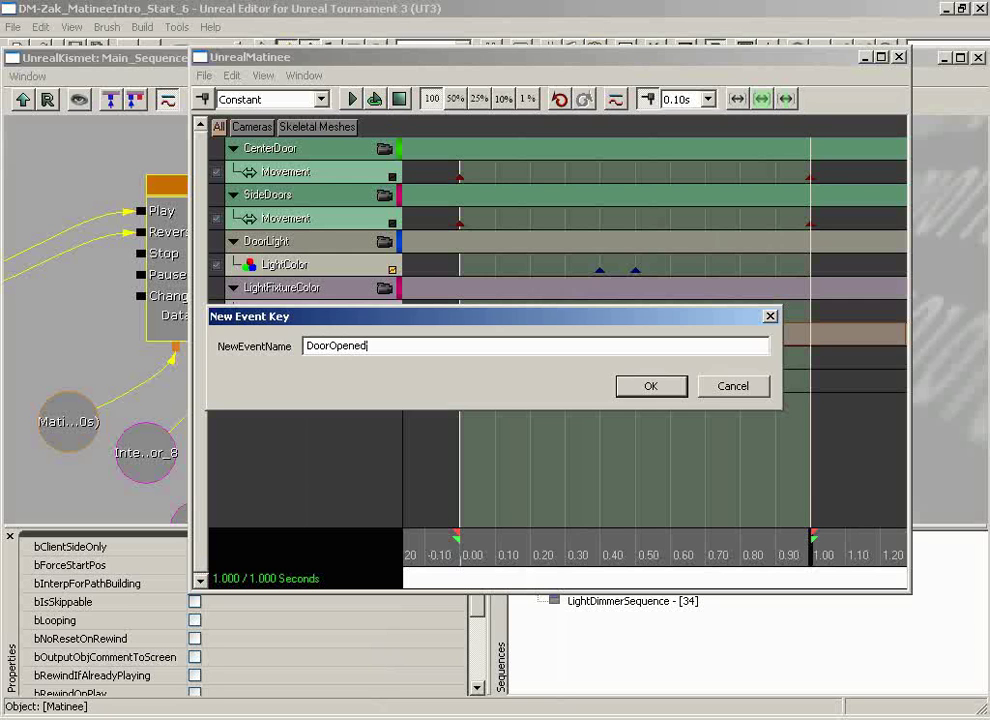
key("Return")
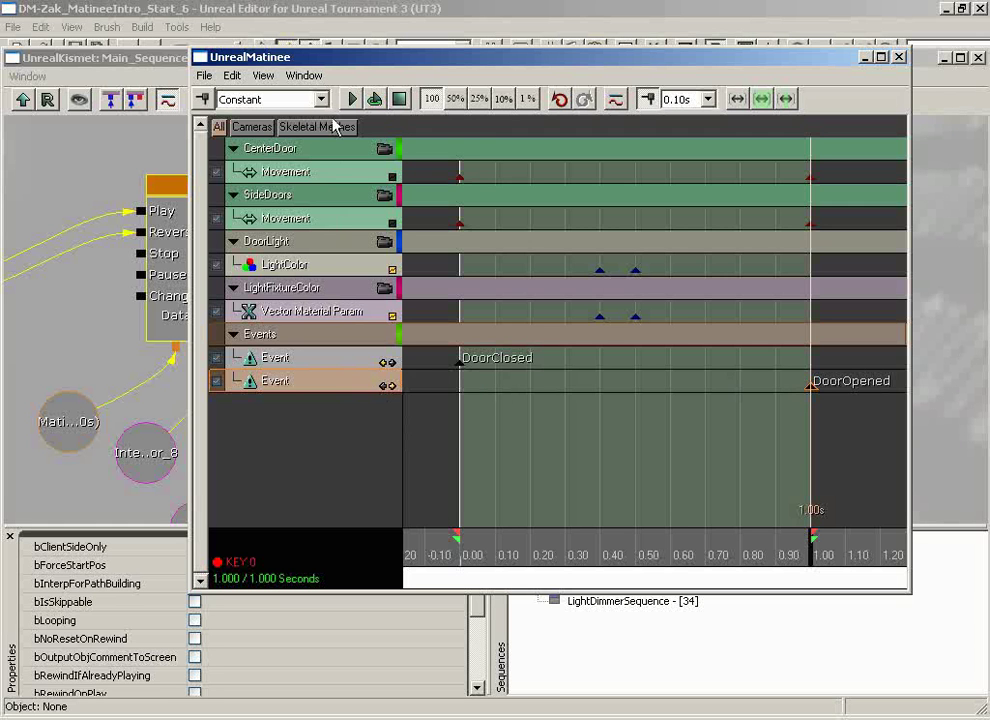
Step: Disable bFireEventsWhenBackwards on the DoorOpened event track and bFireEventsWhenForwards on the DoorClosed event track
left_click(313, 78)
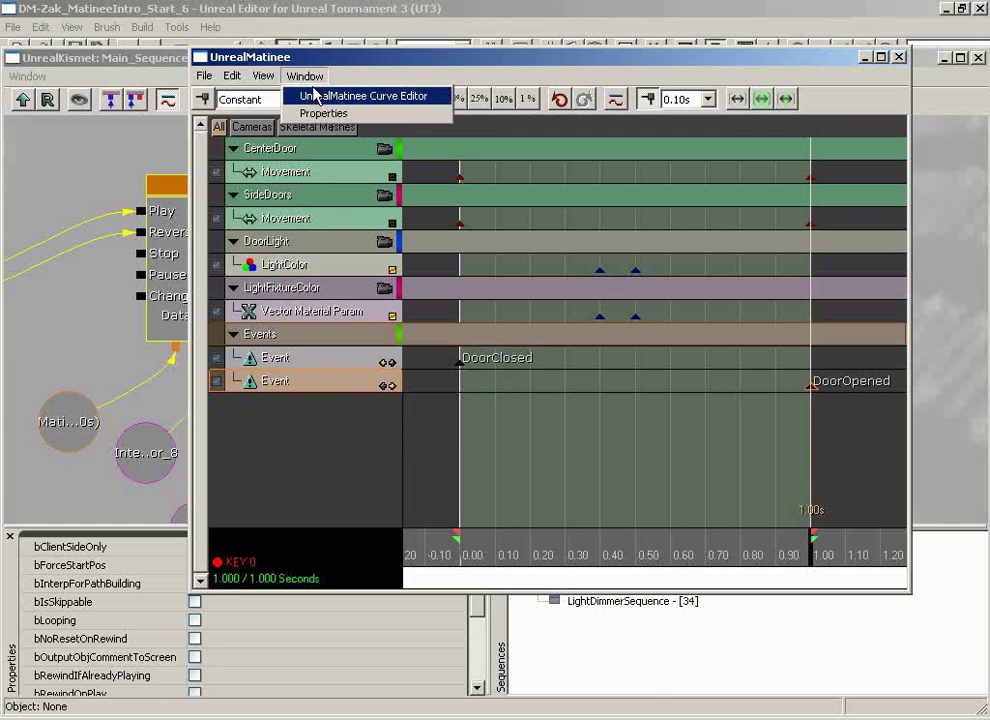
left_click(309, 115)
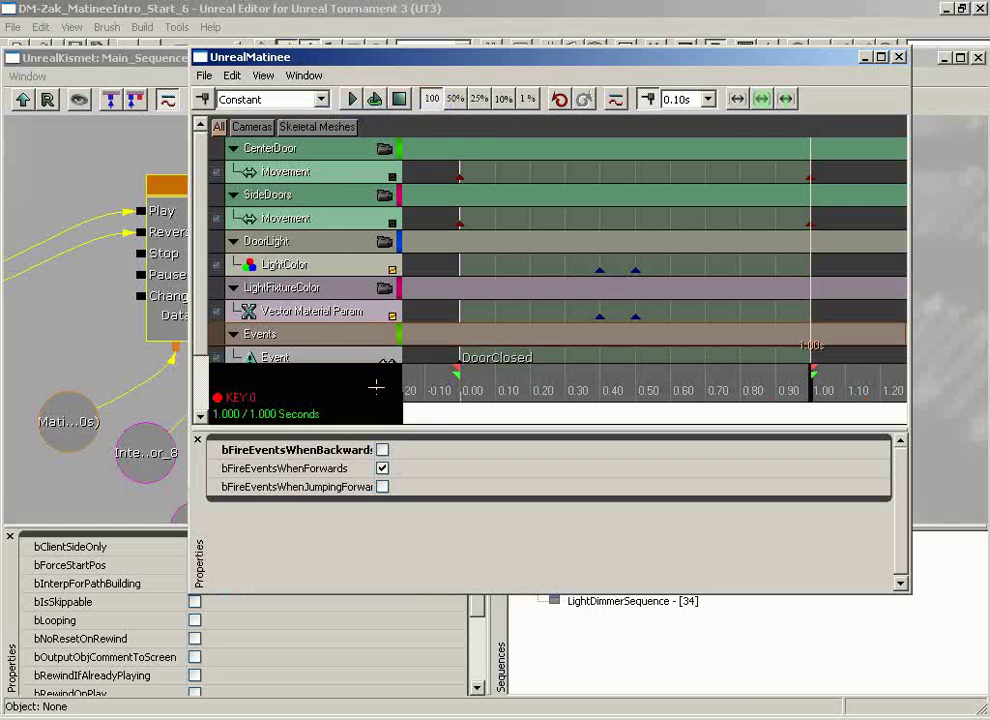
mouse_move(268, 480)
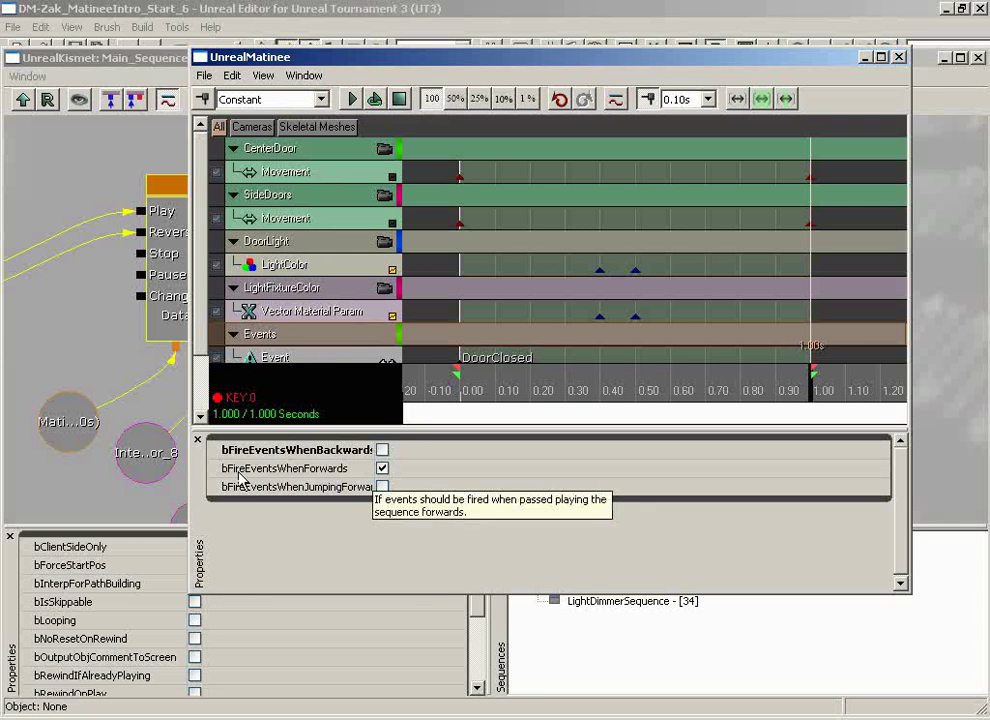
left_click(338, 358)
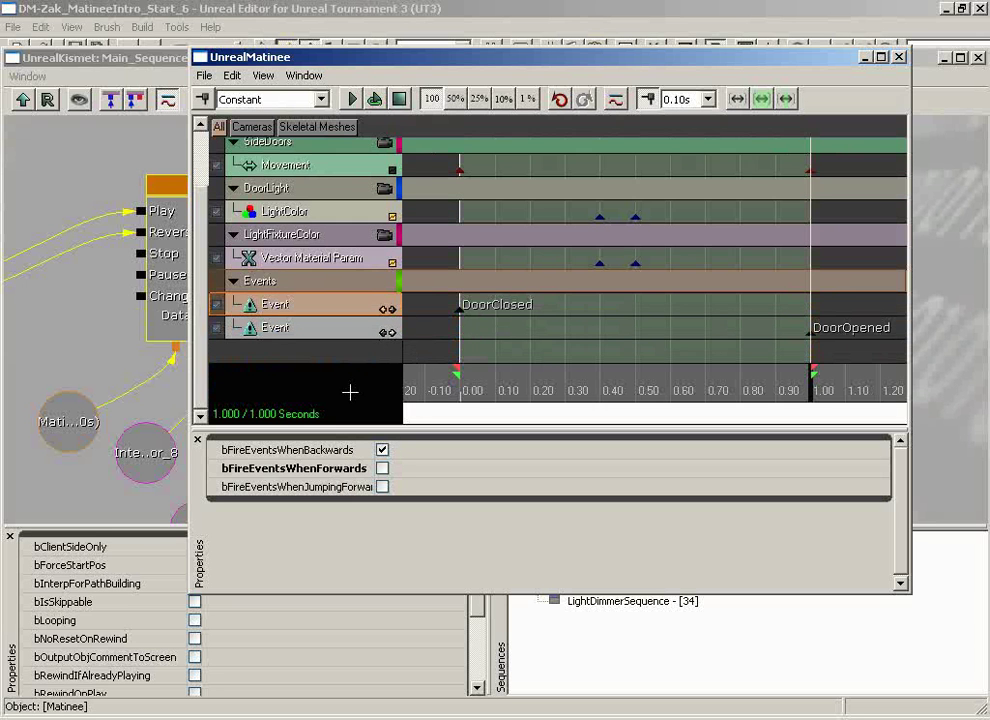
left_click(197, 440)
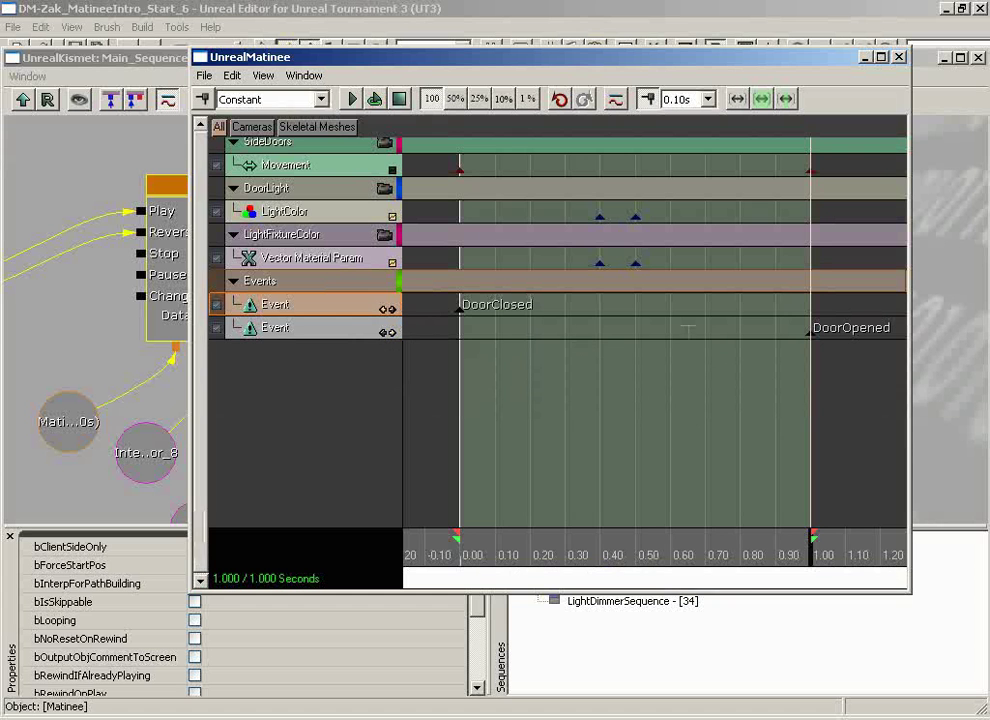
Step: Close Matinee and Kismet, run a brief playtest from the floor in front of the door, and exit it
left_click(900, 58)
left_click(978, 58)
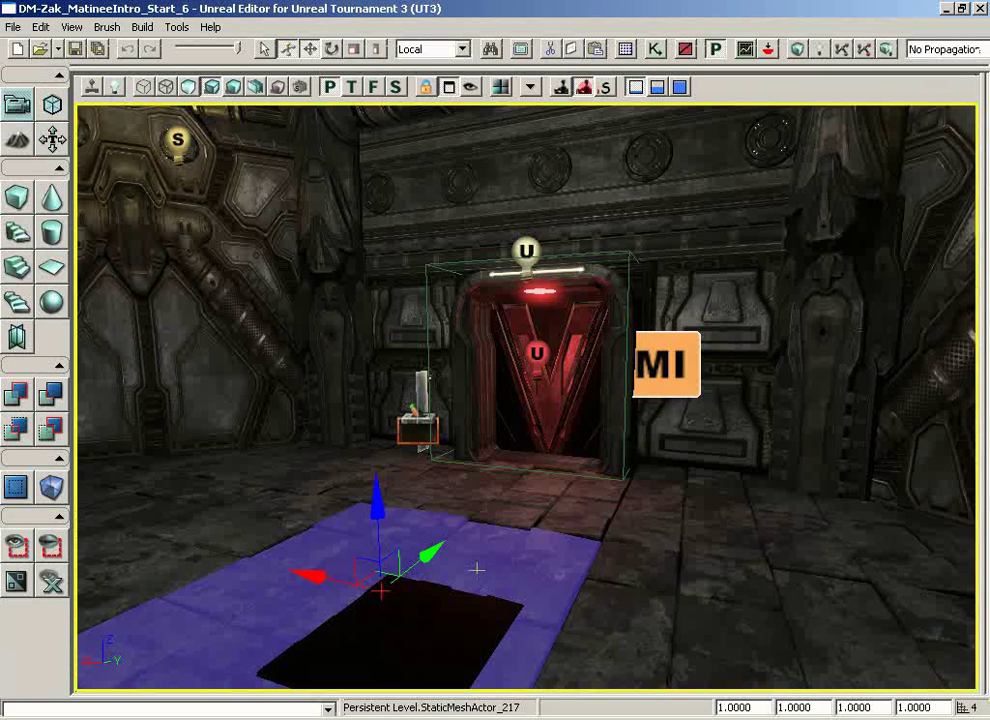
right_click(514, 545)
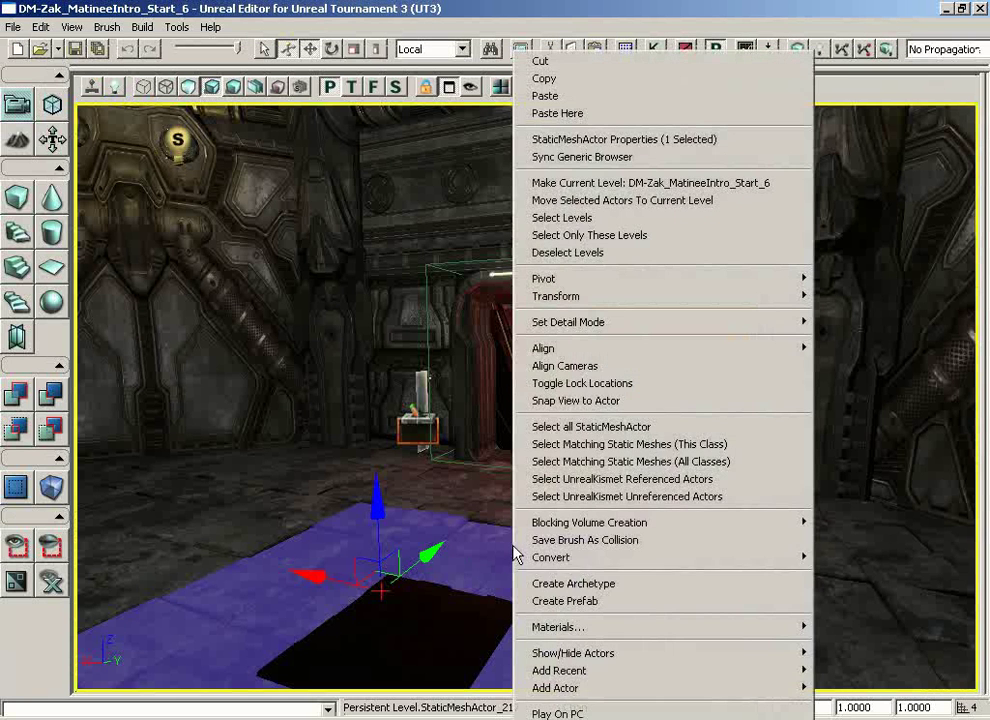
left_click(687, 610)
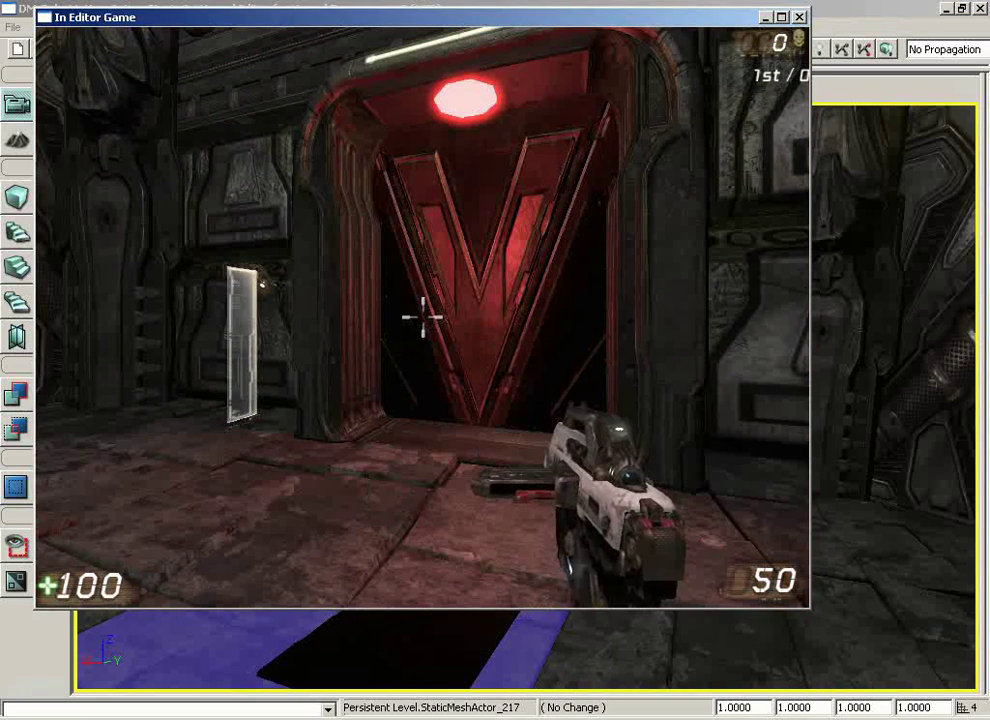
key("Escape")
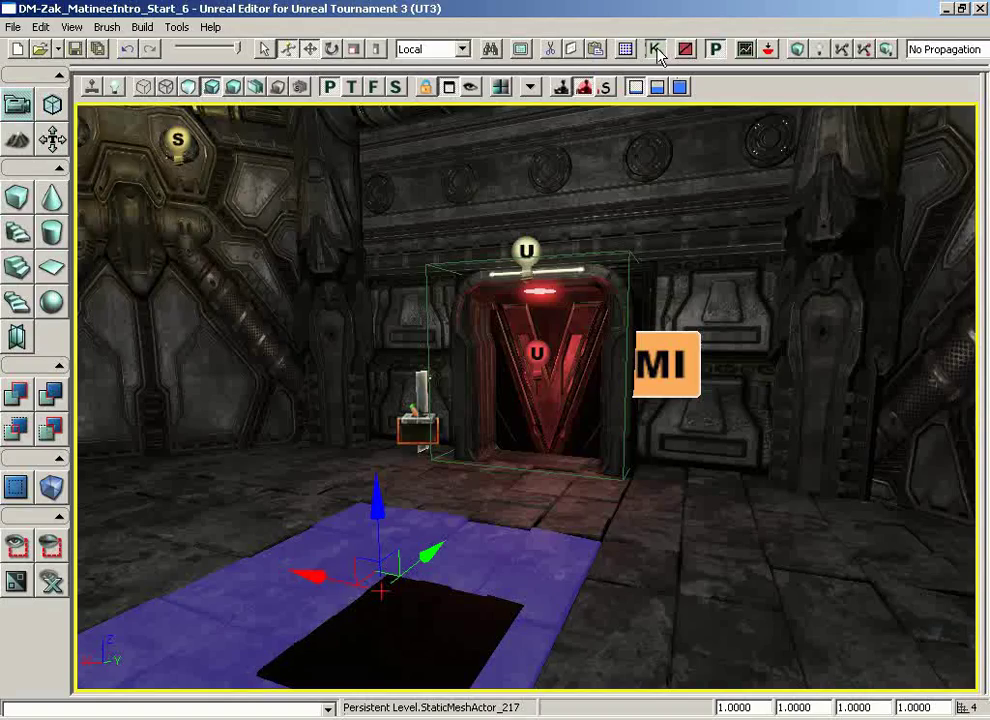
Step: Reopen the DoorSequence in Kismet and connect Matinee's DoorOpened output to the lower Log action's In connector
left_click(656, 48)
double_click(592, 292)
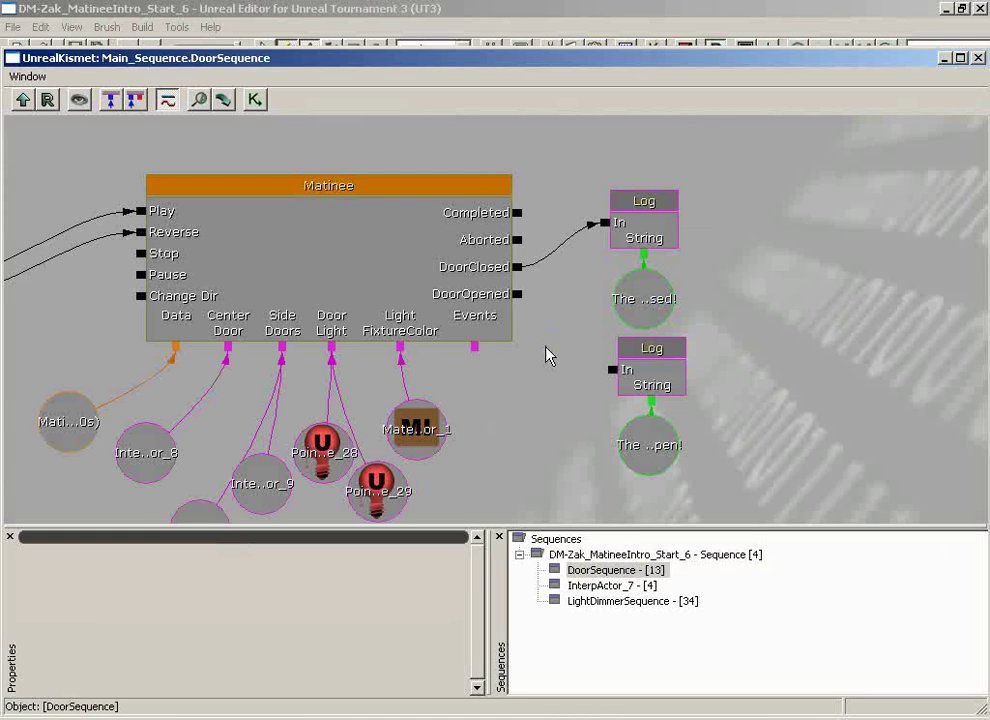
left_click_drag(546, 353, 572, 378)
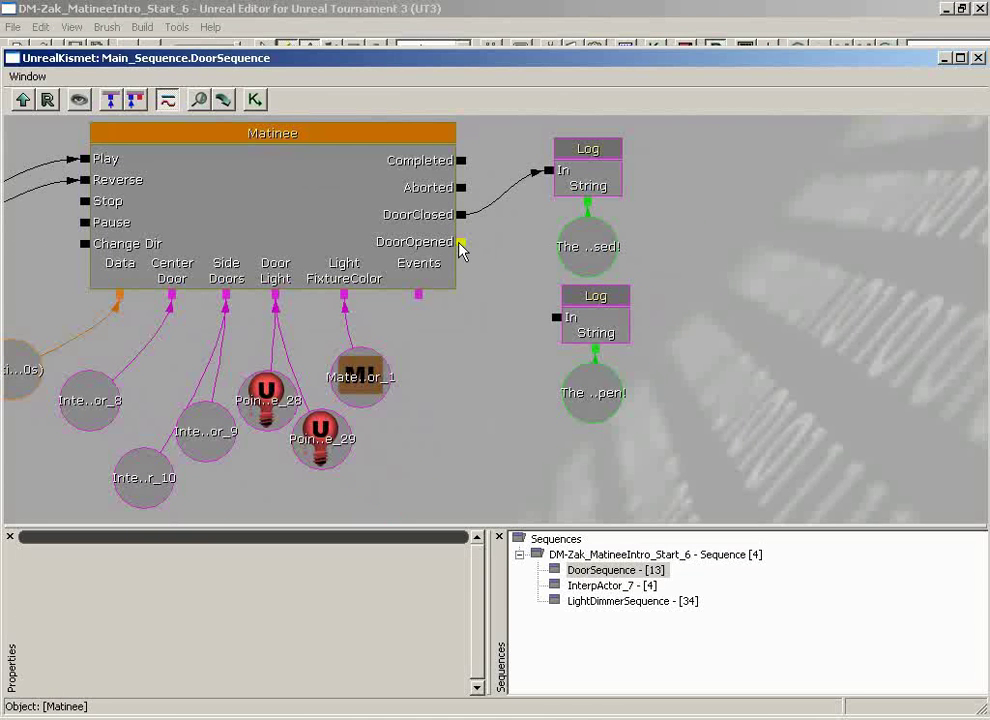
left_click_drag(462, 245, 556, 317)
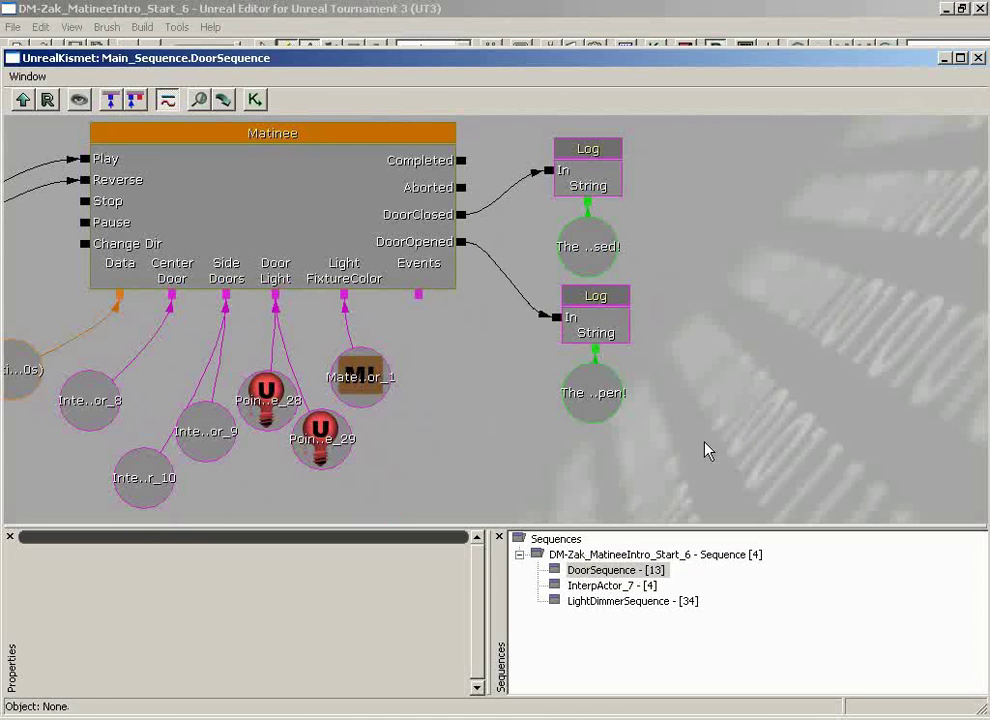
Step: Close Kismet with Matinee's DoorOpened output wired to the lower Log action, and start a playtest from the floor in front of the door
left_click_drag(461, 242, 553, 318)
left_click(978, 58)
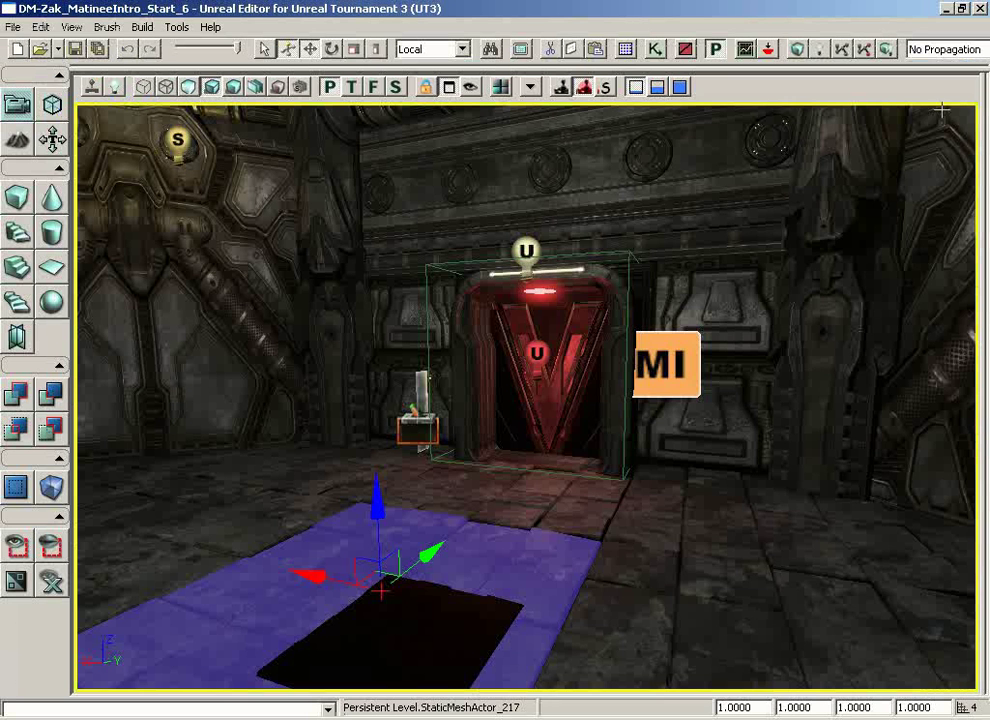
right_click(516, 521)
mouse_move(630, 688)
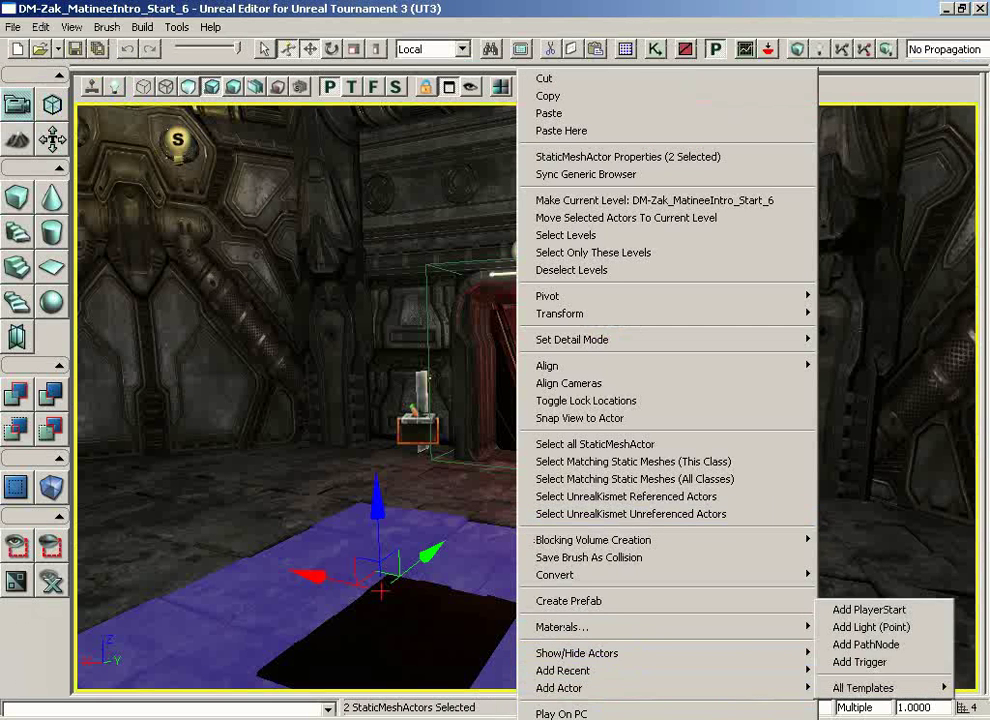
left_click(630, 716)
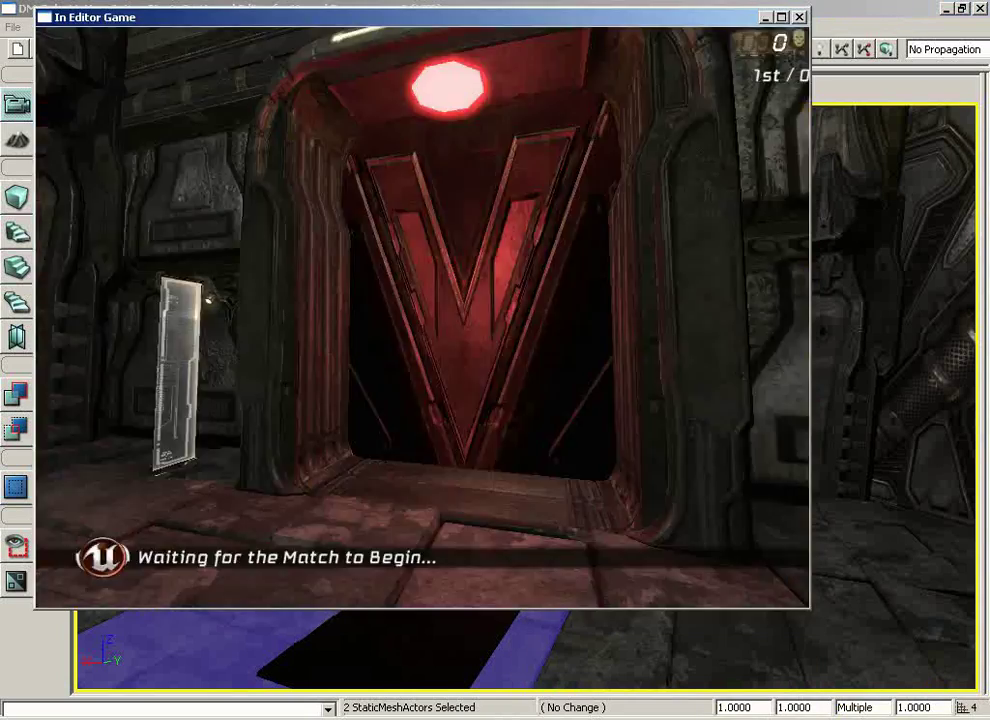
Step: Walk up to, away from and through the door repeatedly to check the log messages as it opens and closes
key("w")
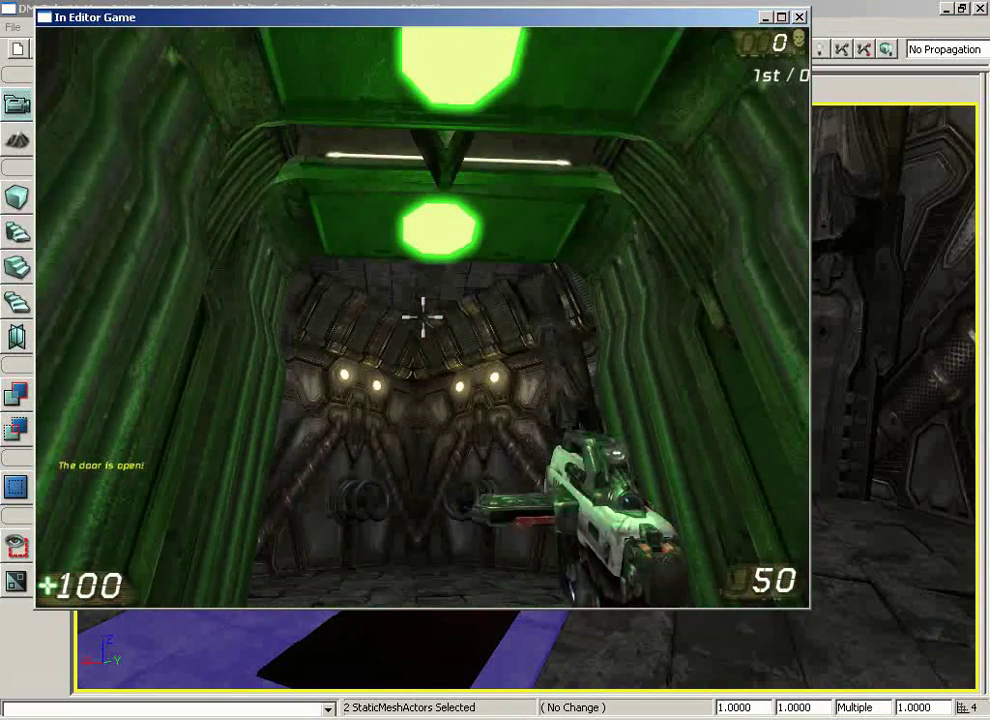
key("s")
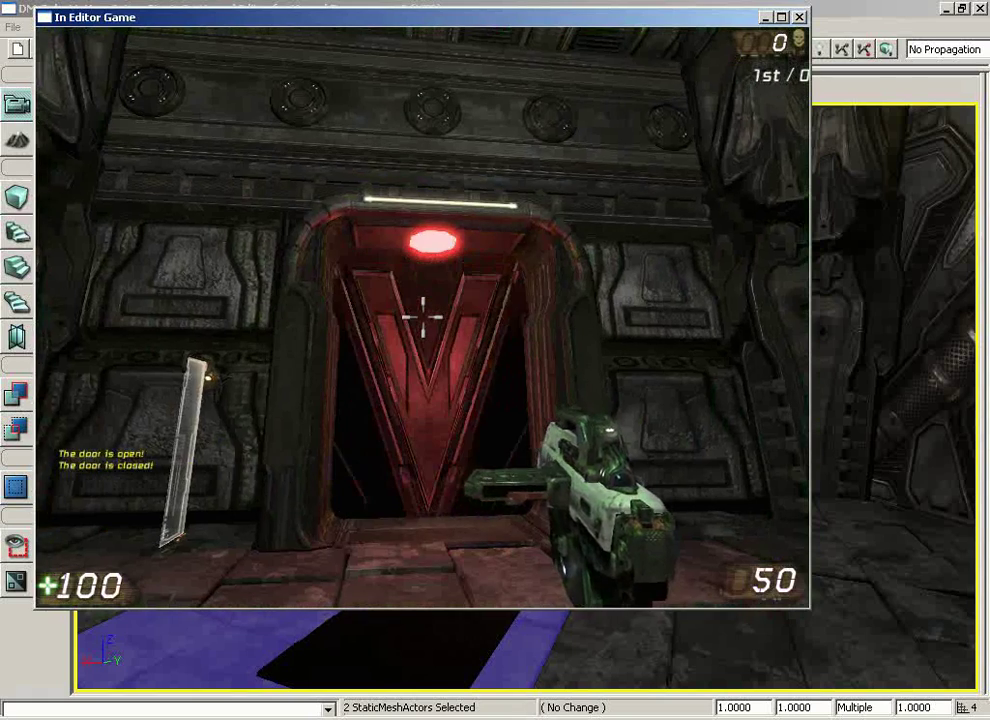
key("w")
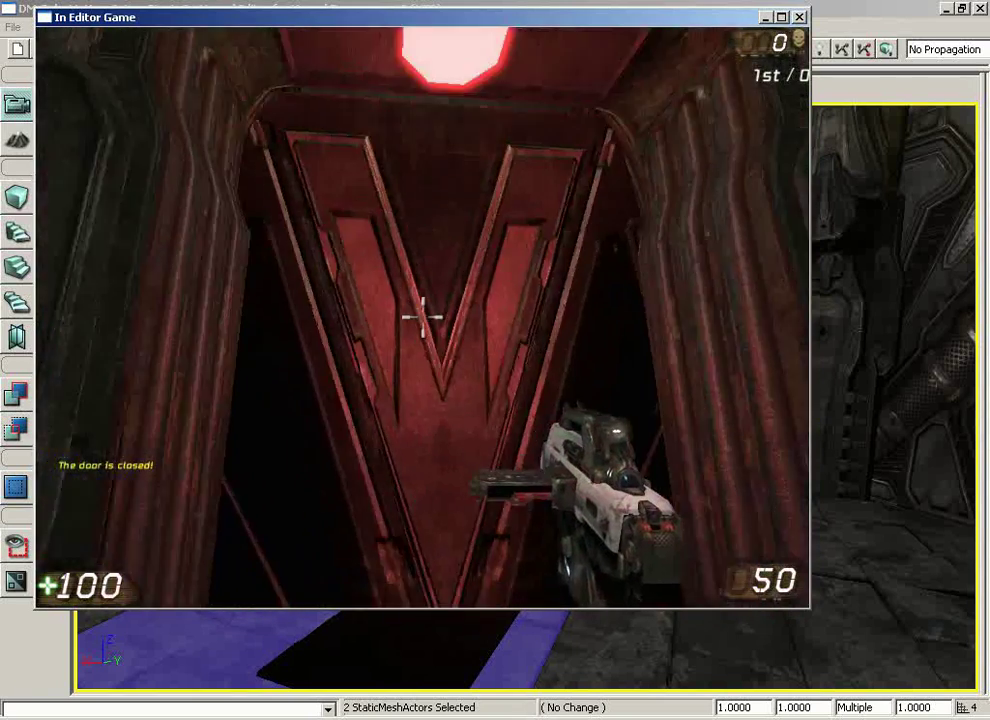
key("s")
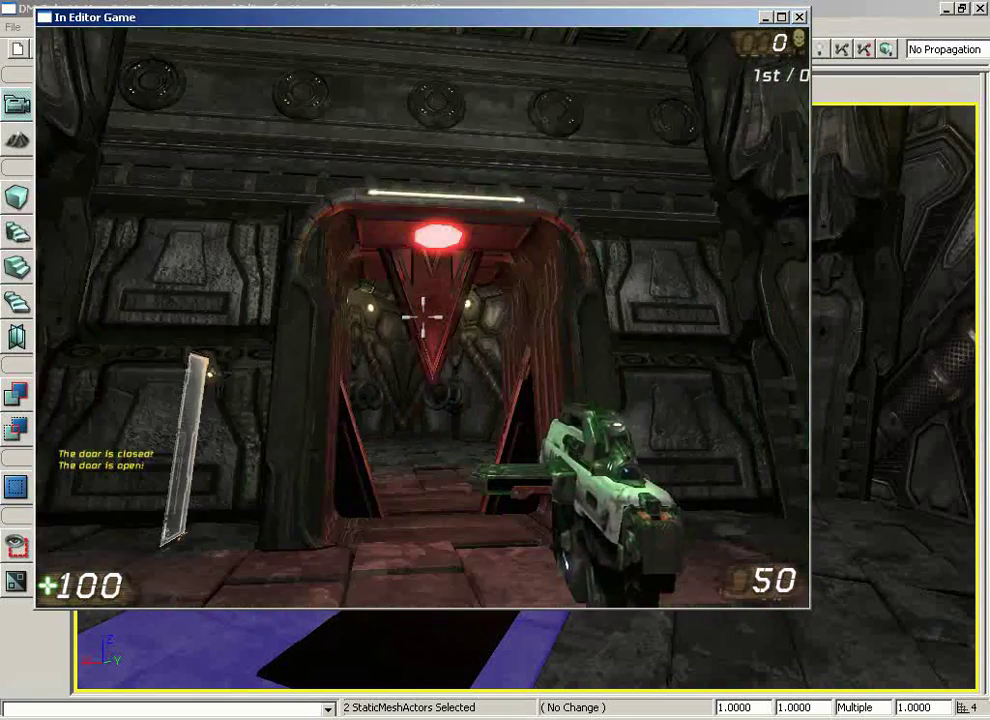
key("w")
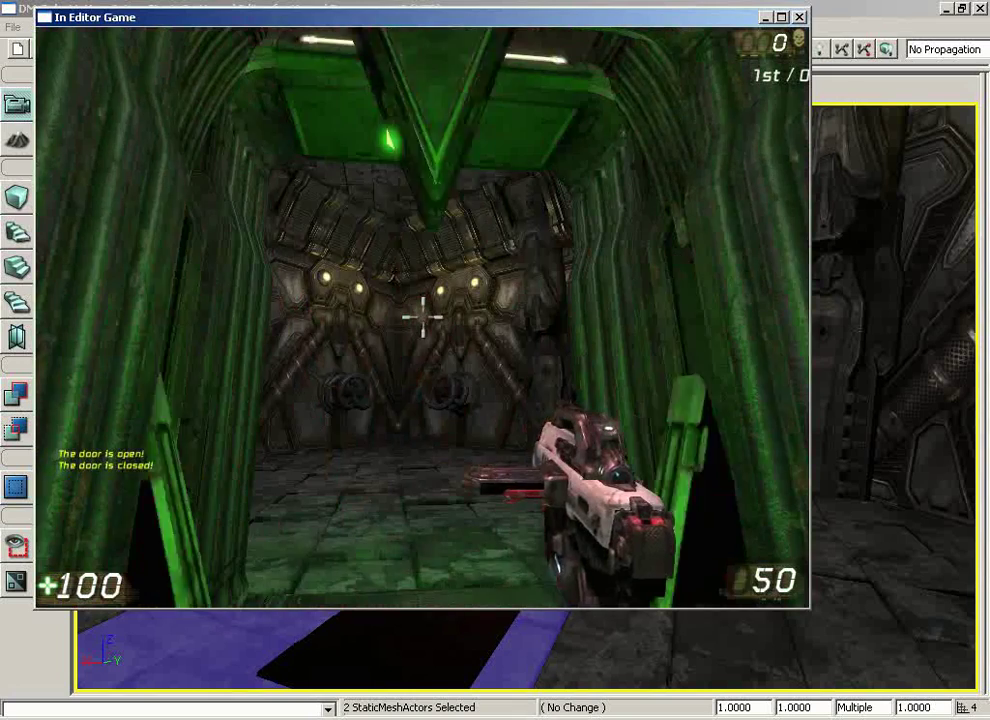
key("w")
key("w")
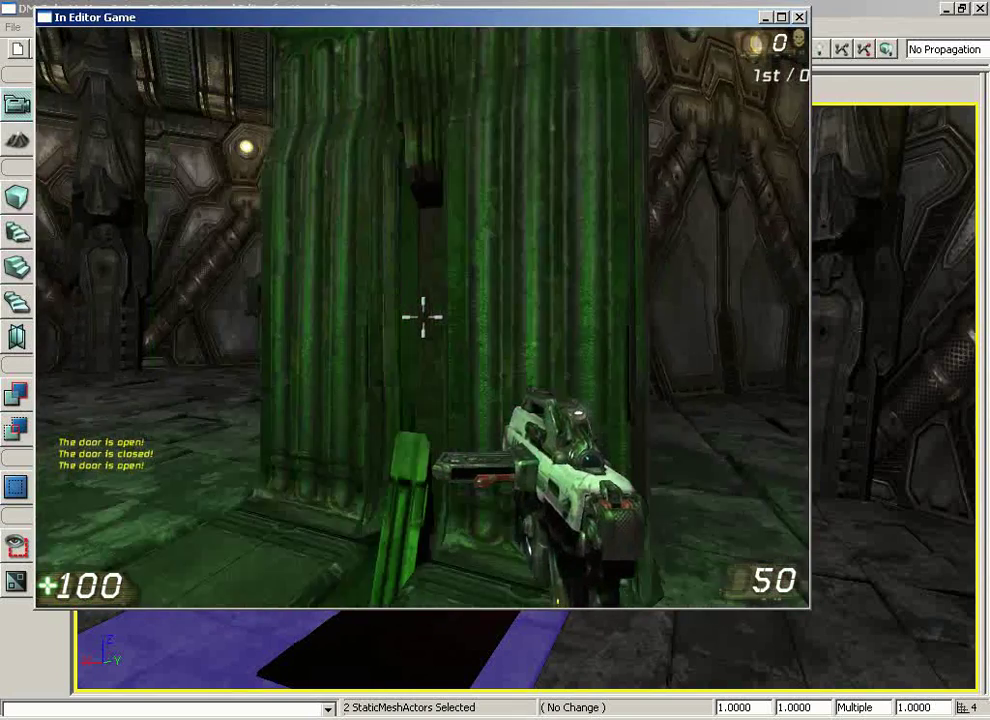
key("w")
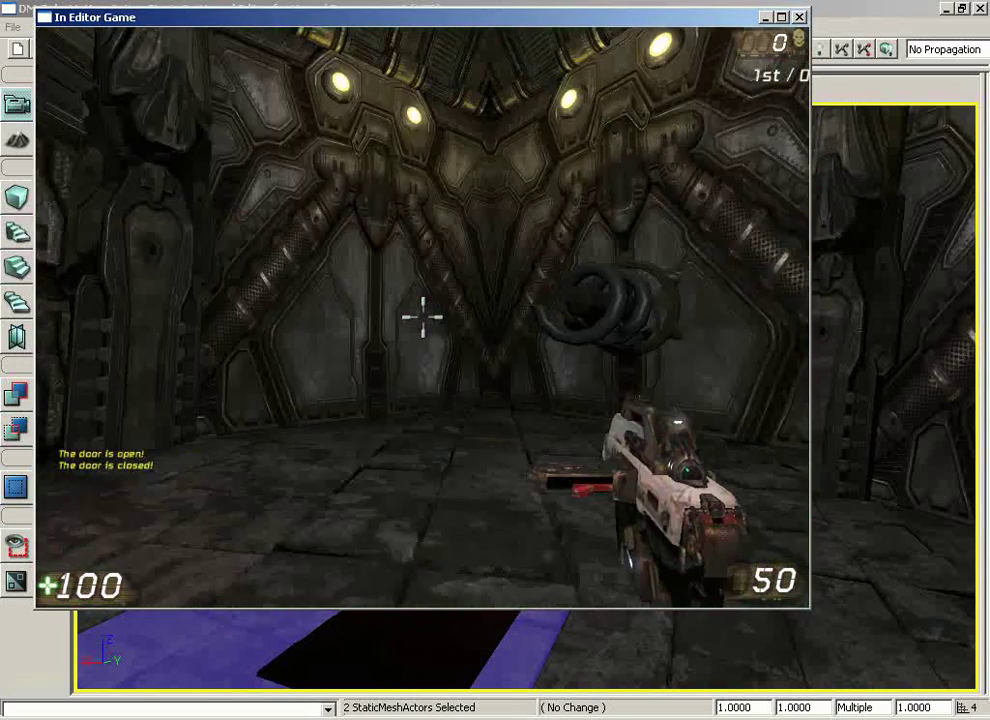
key("w")
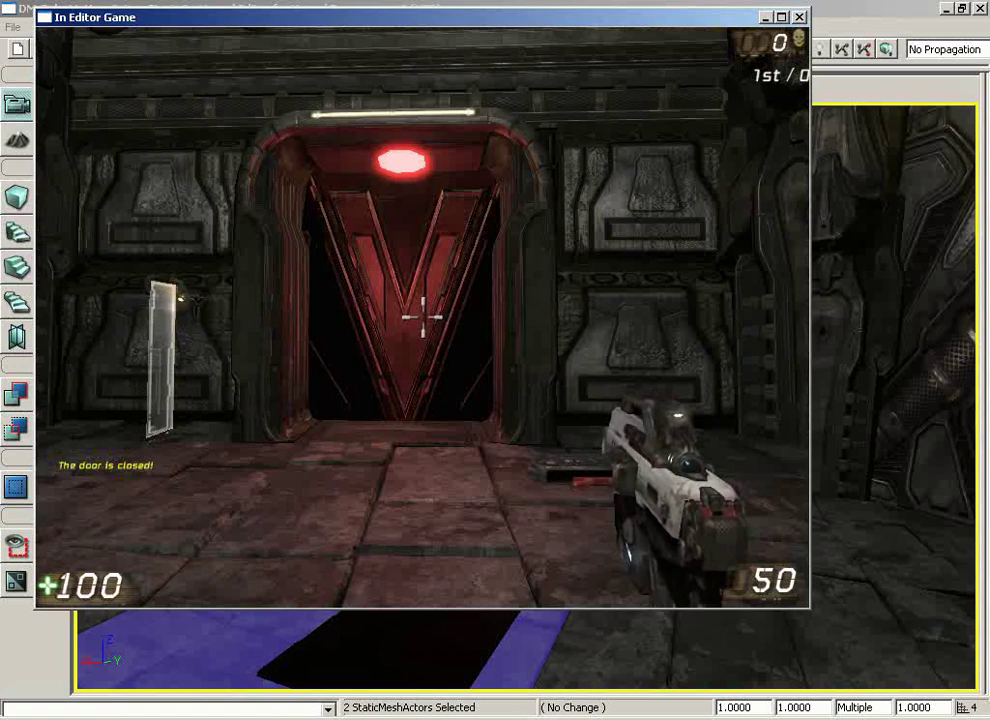
key("w")
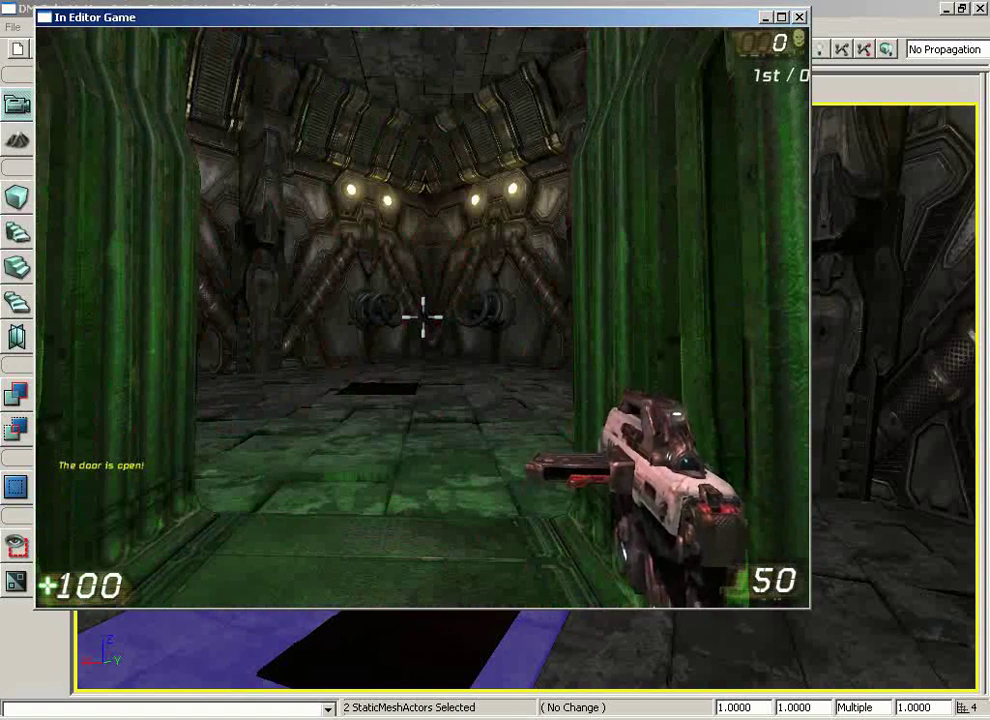
key("w")
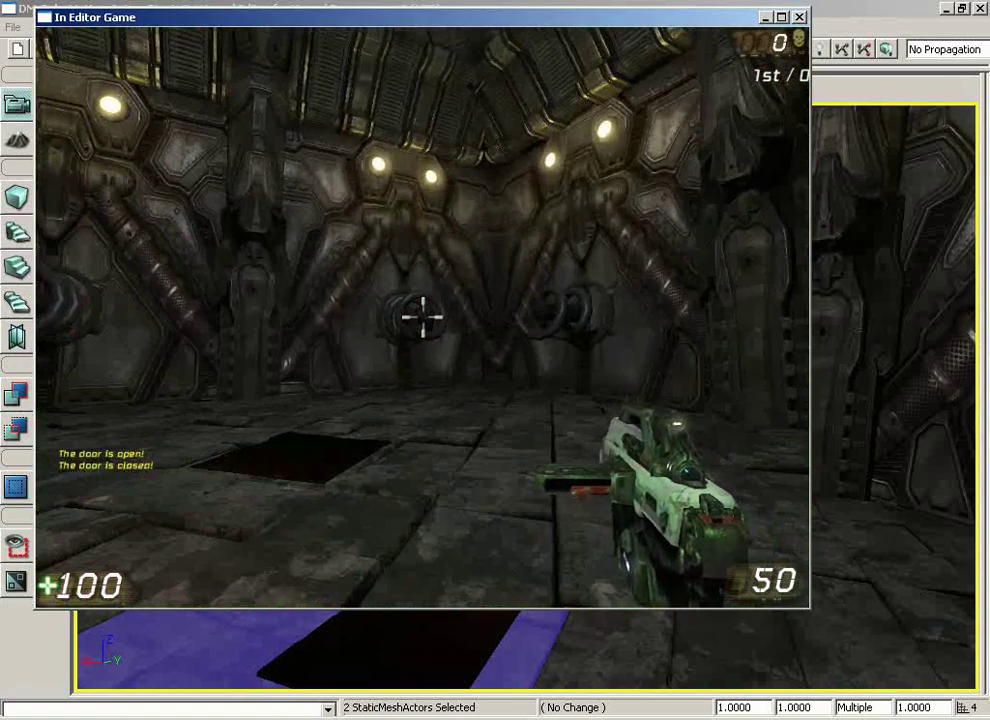